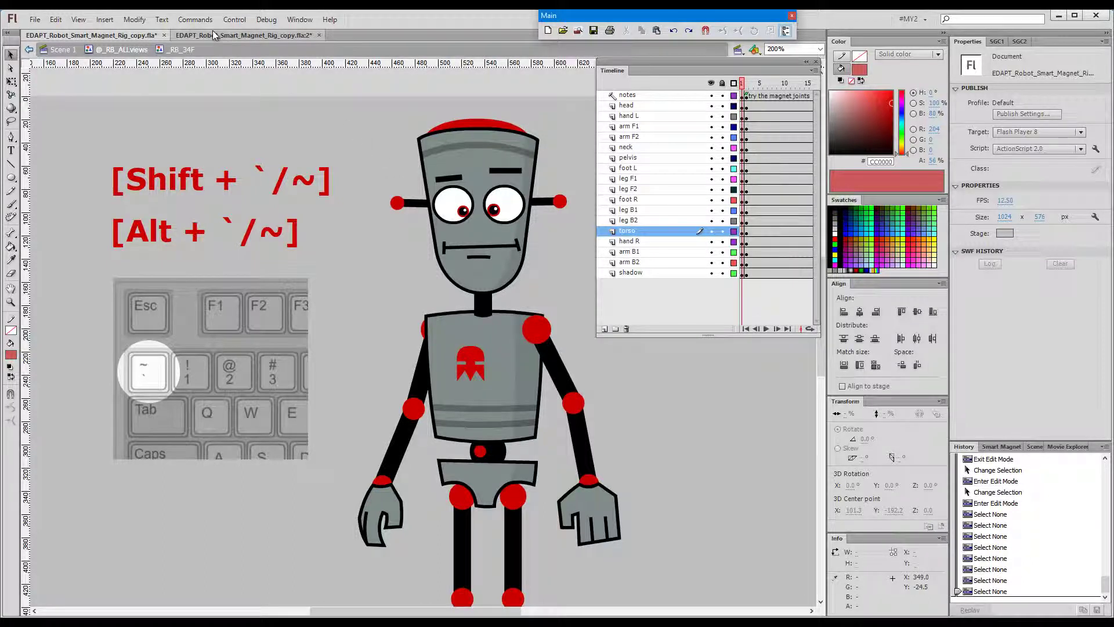
# - Open the hand L instance's RB_hand symbol for editing and zoom in close on its wrist joint
pyautogui.click(196, 20)
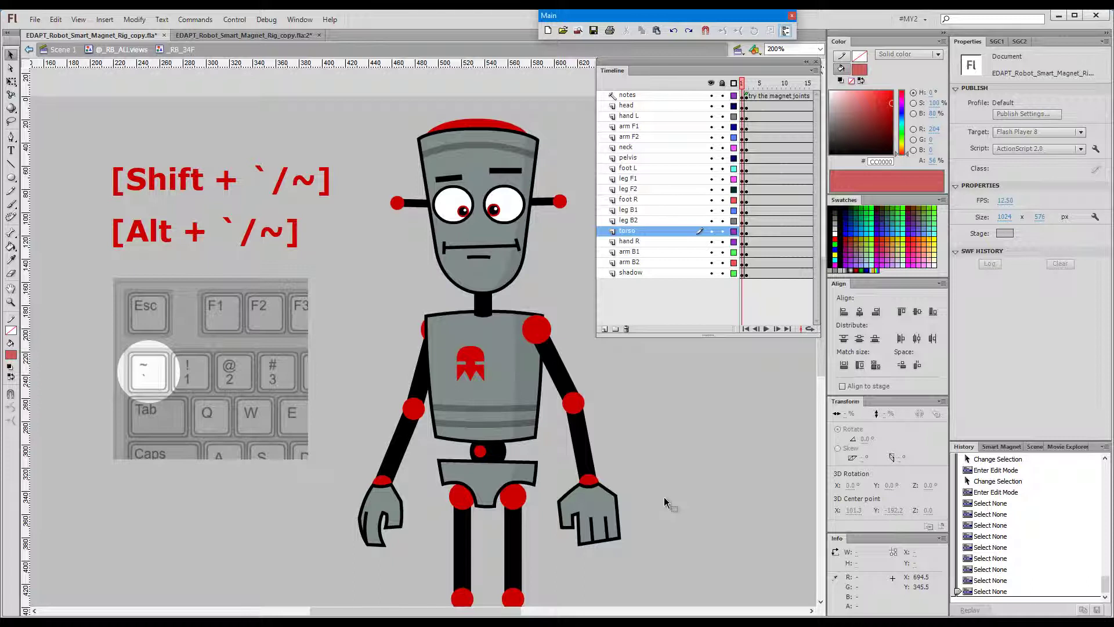
pyautogui.click(587, 510)
pyautogui.doubleClick(587, 510)
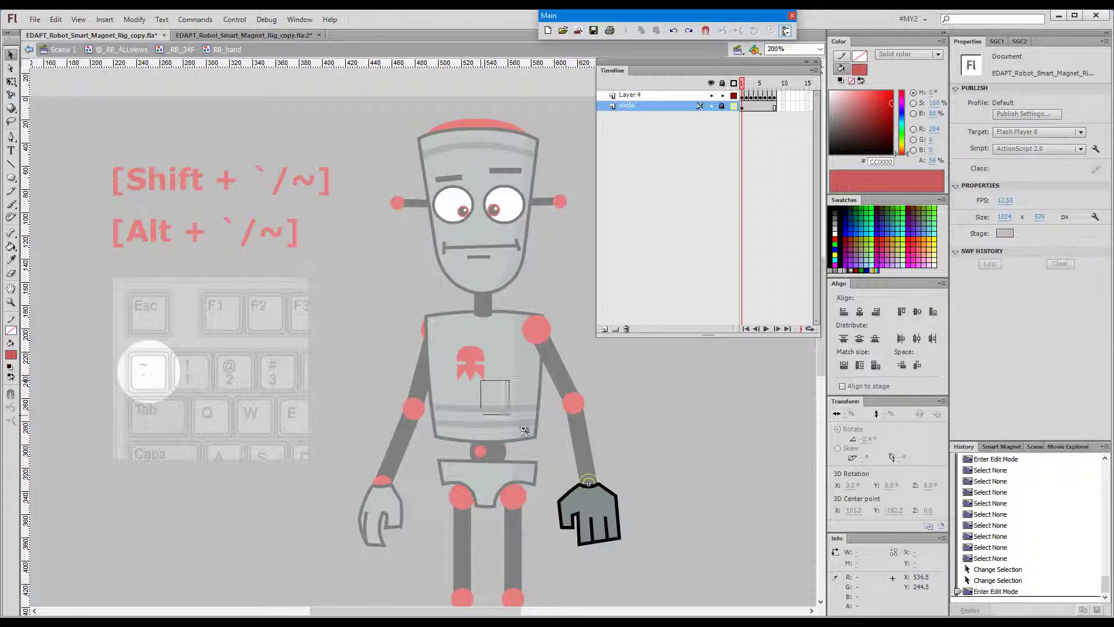
pyautogui.moveTo(480, 380); pyautogui.dragTo(668, 563)
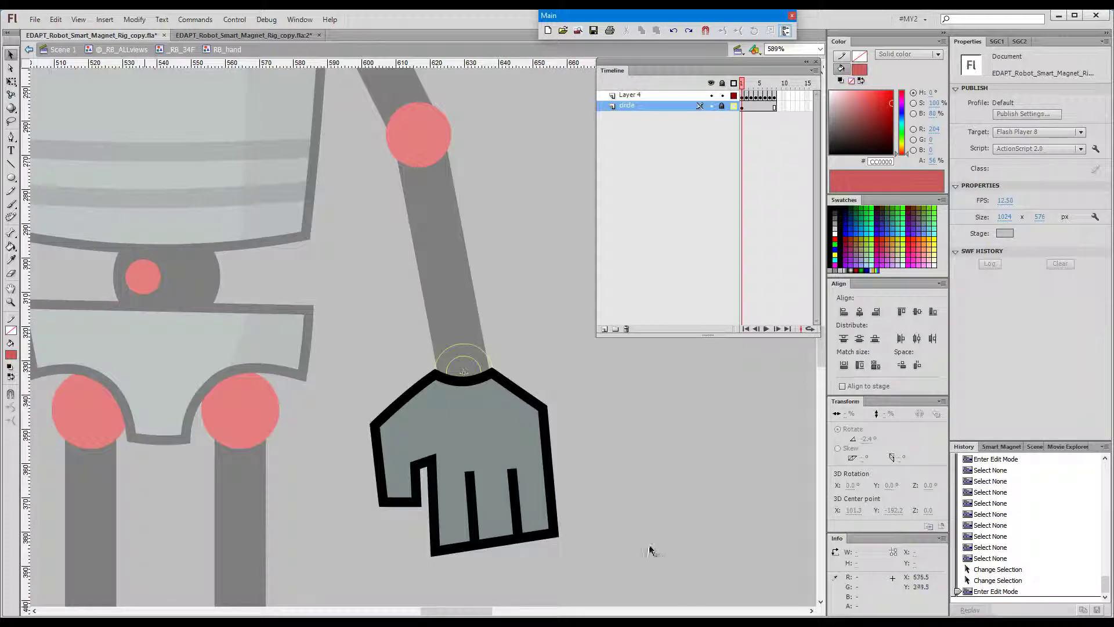
pyautogui.moveTo(618, 505); pyautogui.dragTo(585, 429)
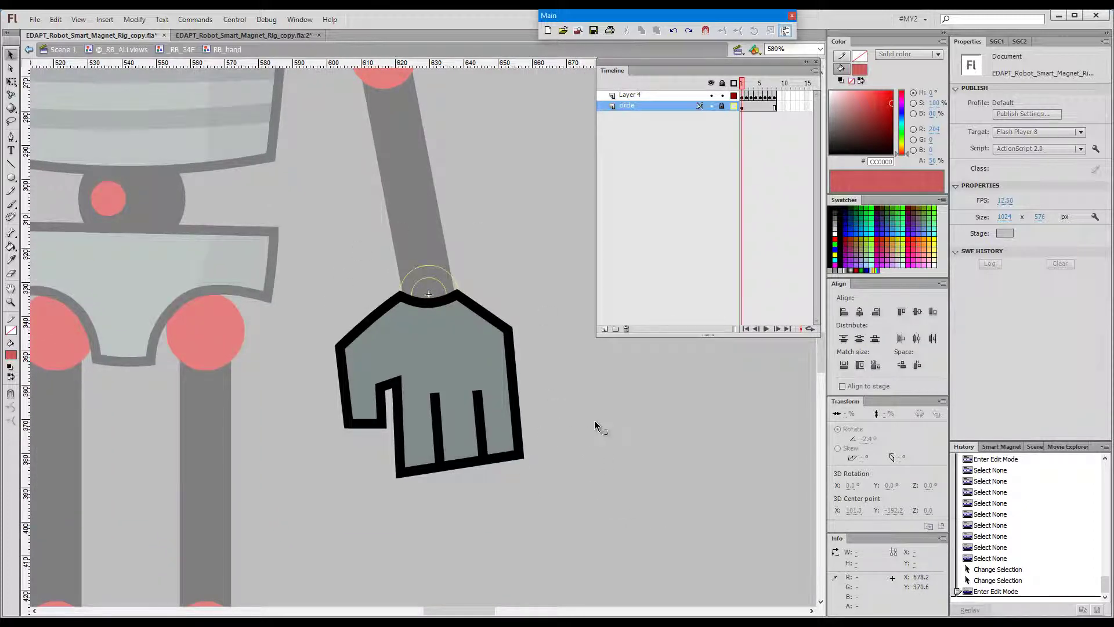
# - Add a Center Marker layer with a pivot marker at RB_hand's wrist, and lock the circle layer
pyautogui.hotkey('alt', '`')
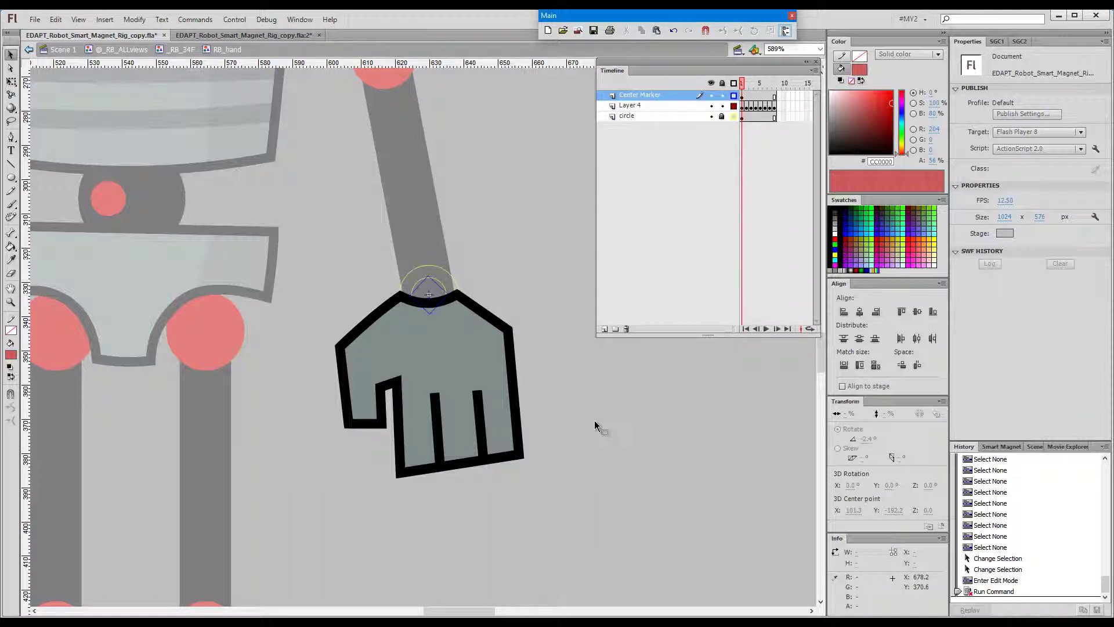
pyautogui.moveTo(323, 237); pyautogui.dragTo(553, 435)
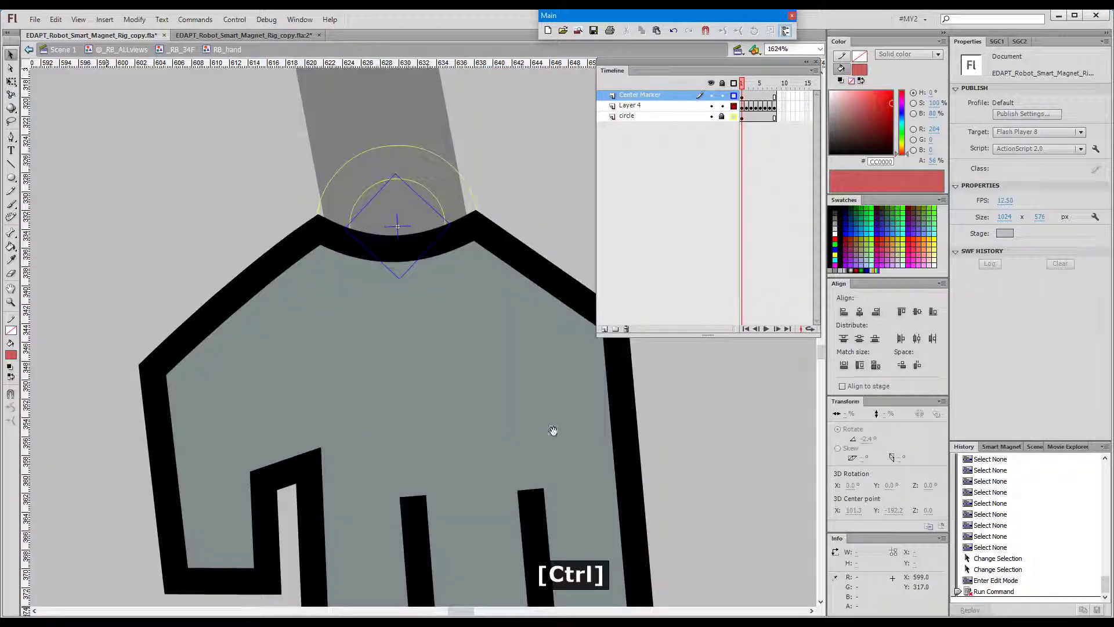
pyautogui.click(734, 96)
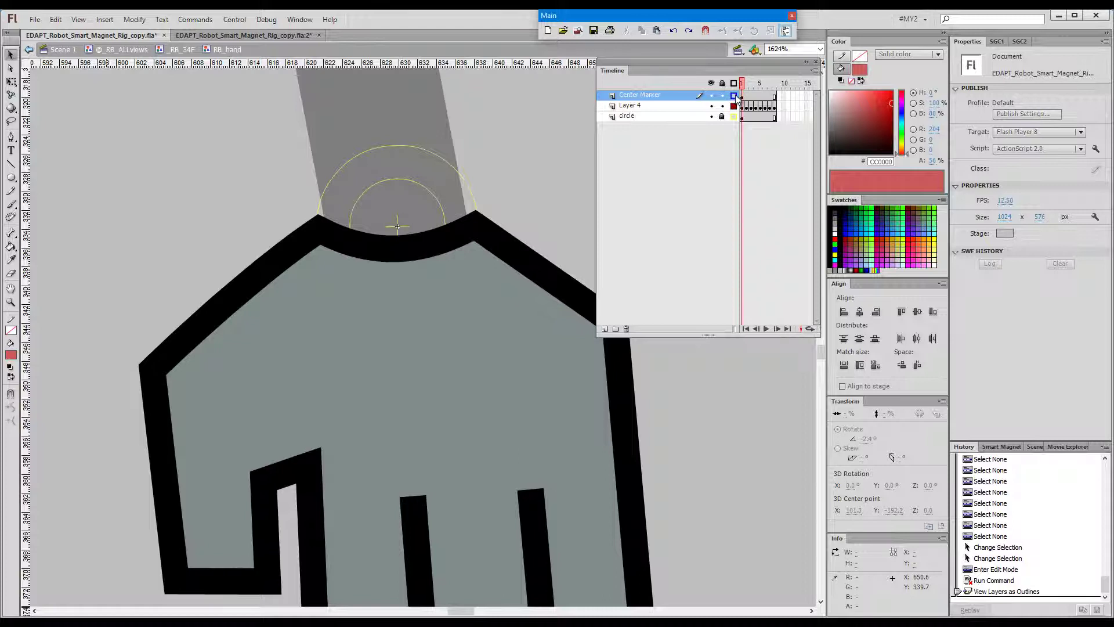
pyautogui.click(734, 95)
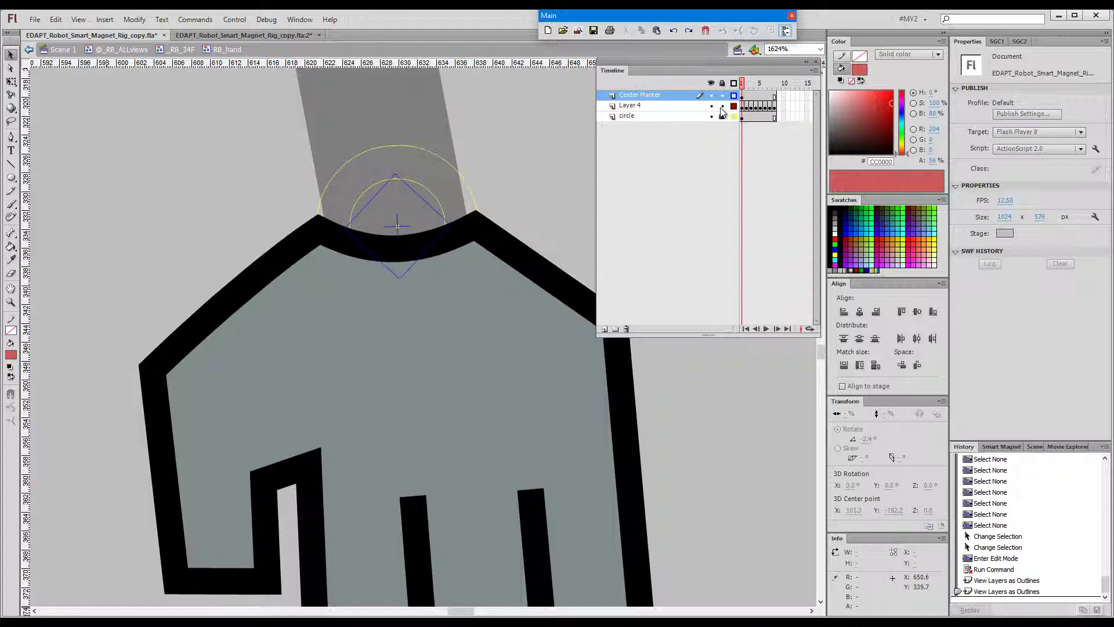
pyautogui.click(723, 115)
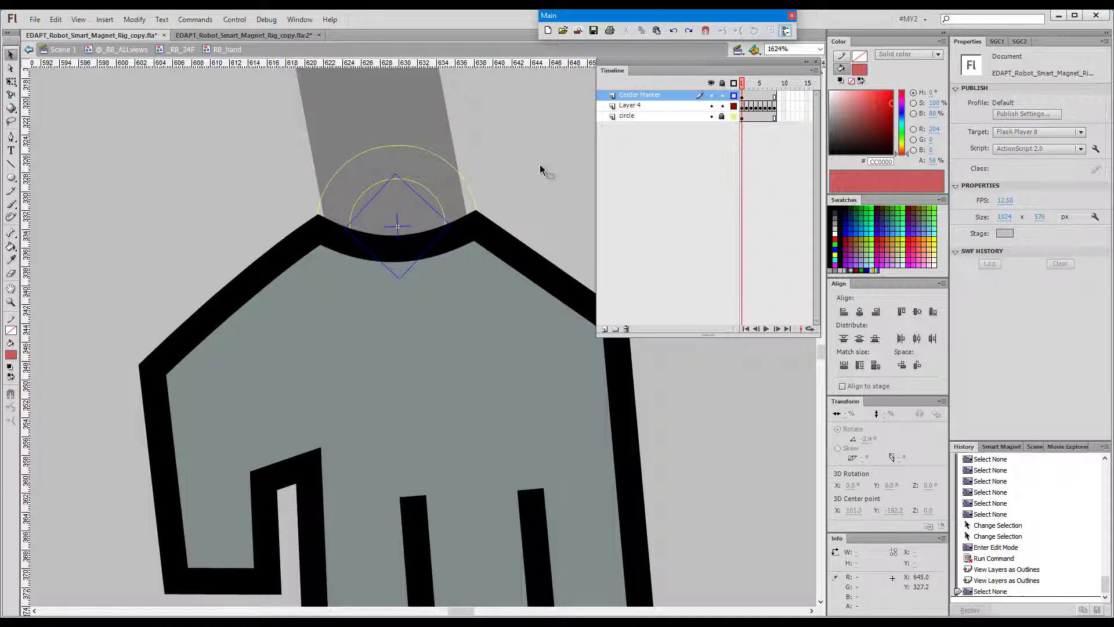
# - Return to the robot, show the hand as an outline, and open RB_arm_lower zoomed on its wrist end
pyautogui.doubleClick(540, 170)
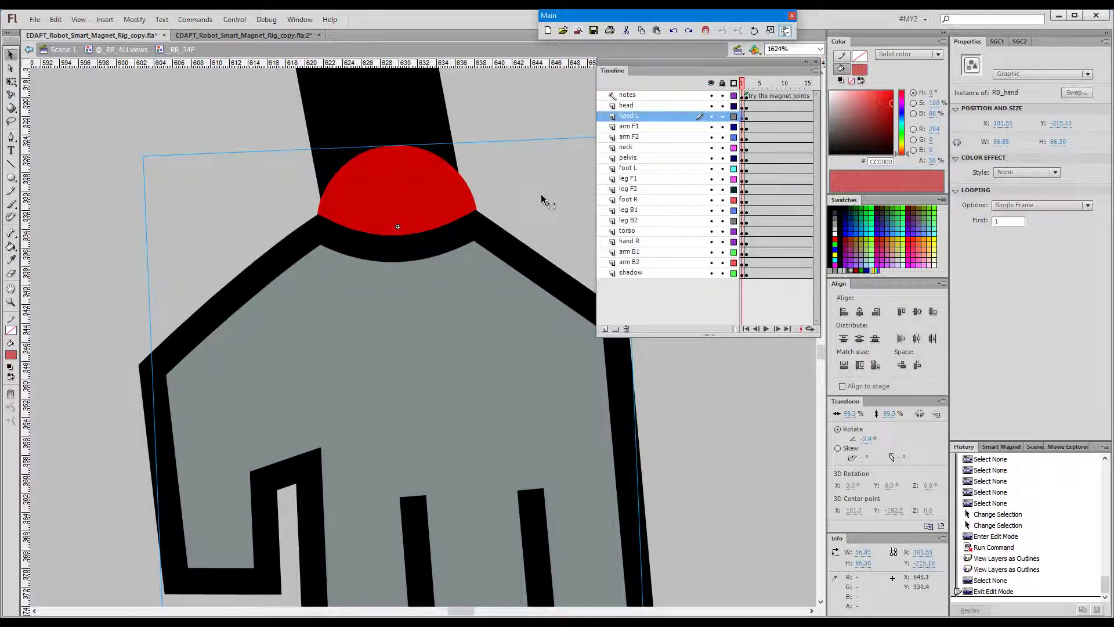
pyautogui.hotkey('ctrl', '-')
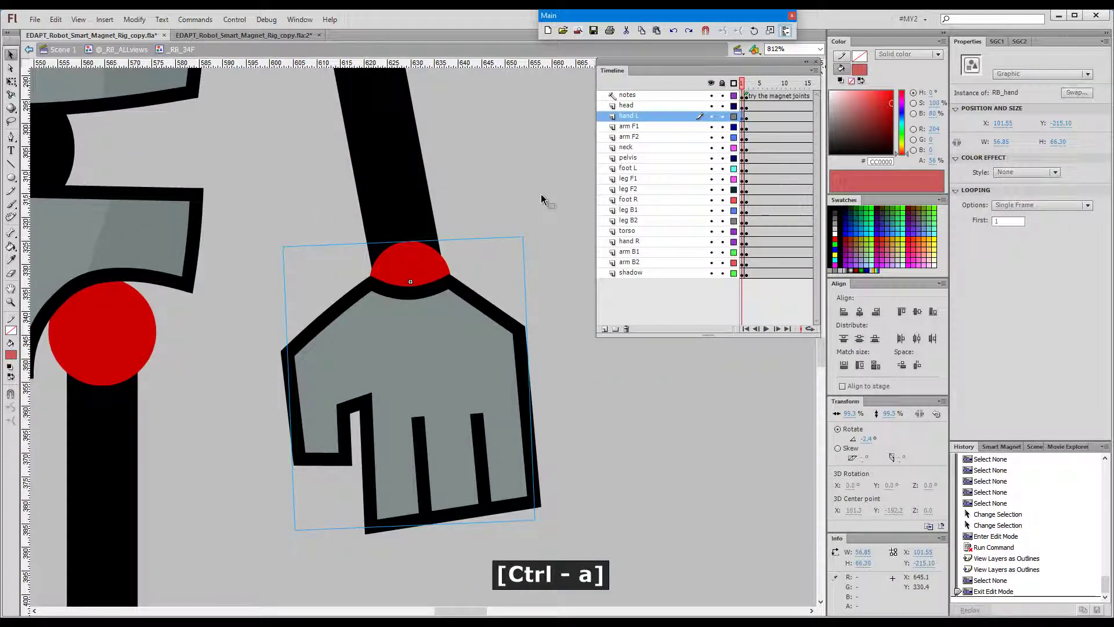
pyautogui.click(415, 180)
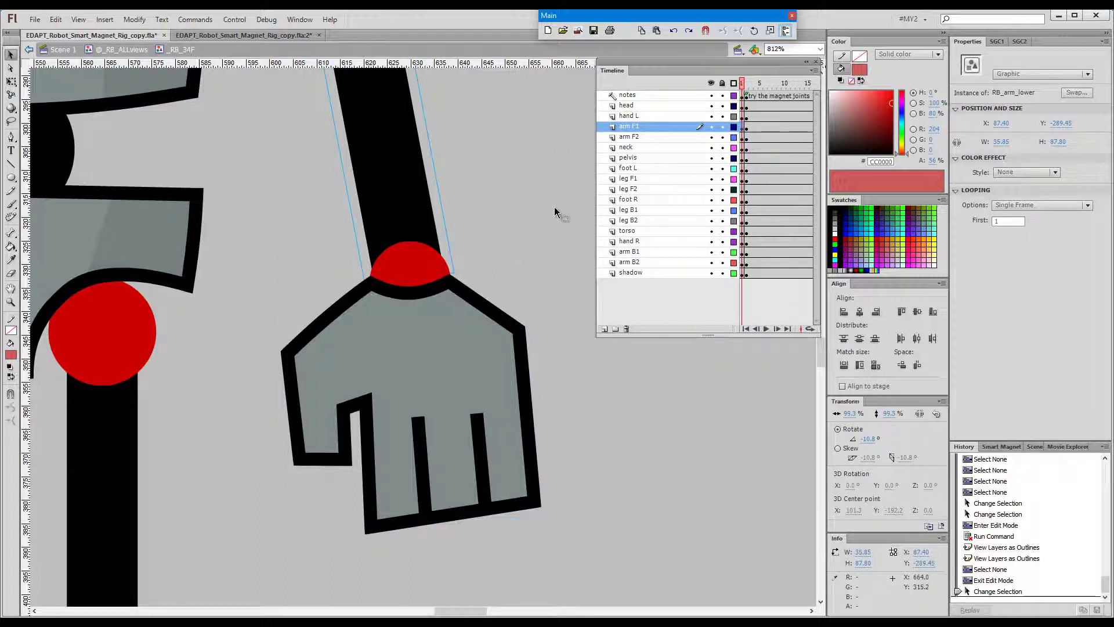
pyautogui.click(457, 339)
pyautogui.press('F3')
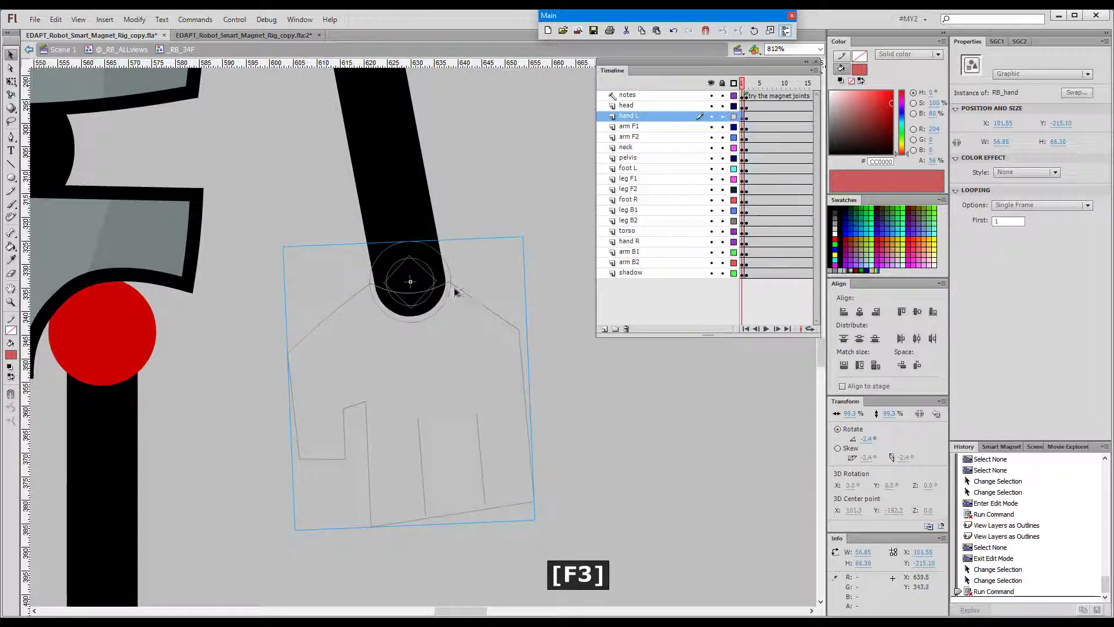
pyautogui.press('F5')
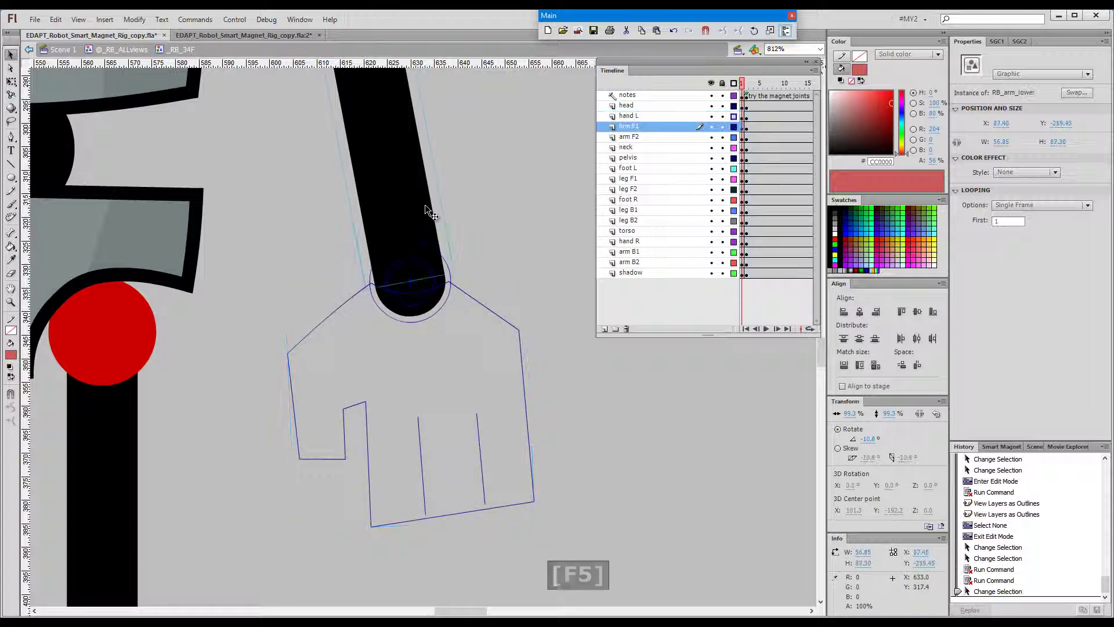
pyautogui.doubleClick(426, 205)
pyautogui.moveTo(303, 174); pyautogui.dragTo(550, 388)
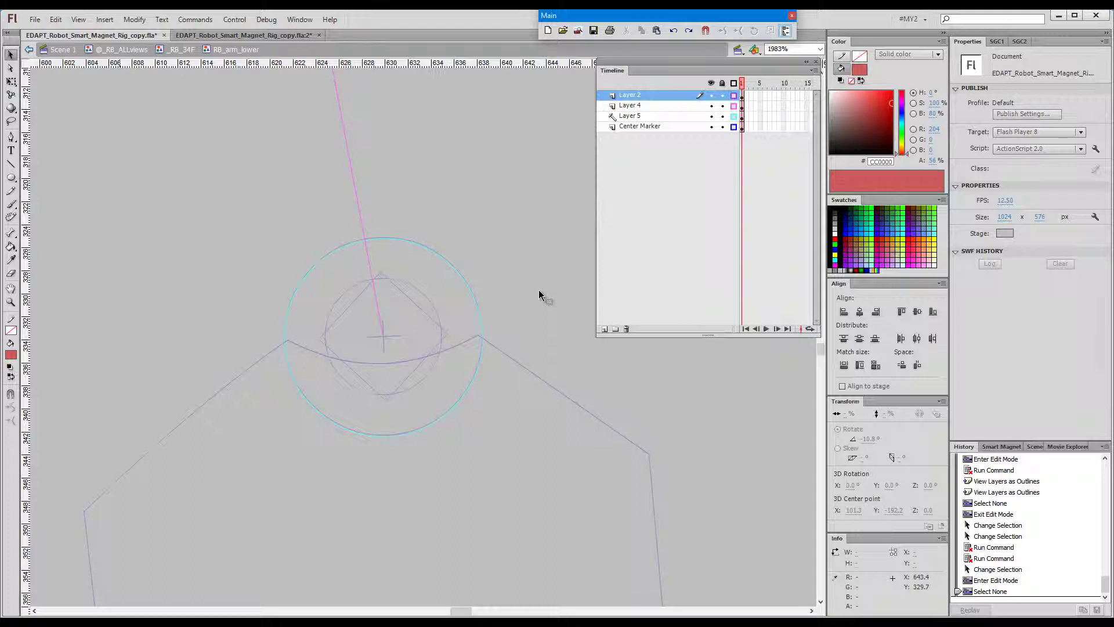
# - Create a Magnet Target in RB_arm_lower and snap it to the centre of the wrist circle
pyautogui.press('shift')
pyautogui.hotkey('shift', '`')
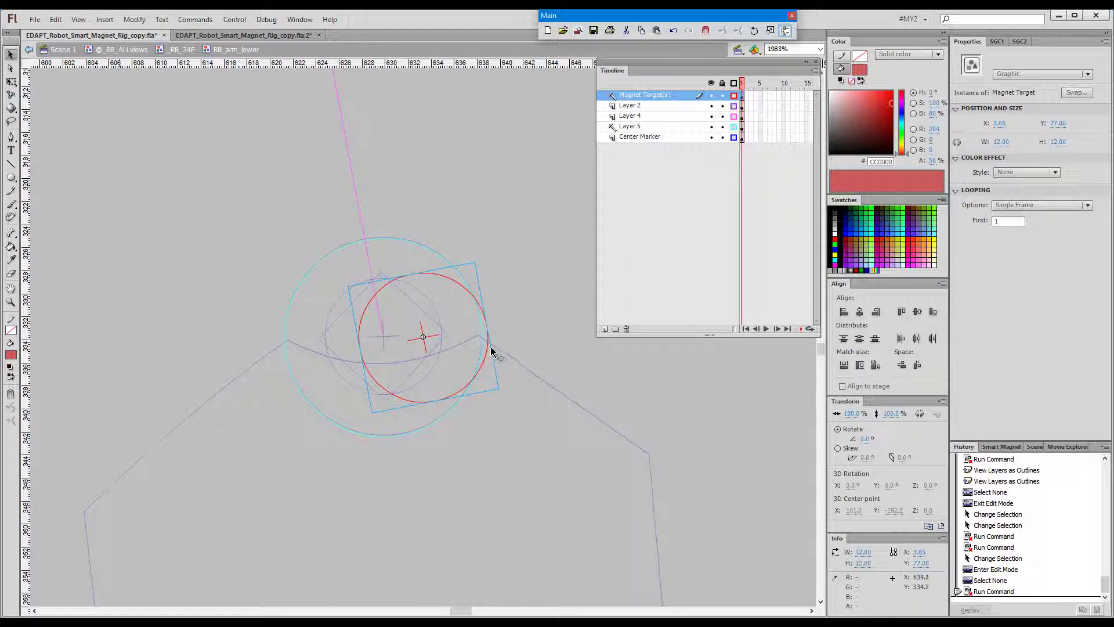
pyautogui.moveTo(490, 351); pyautogui.dragTo(539, 204)
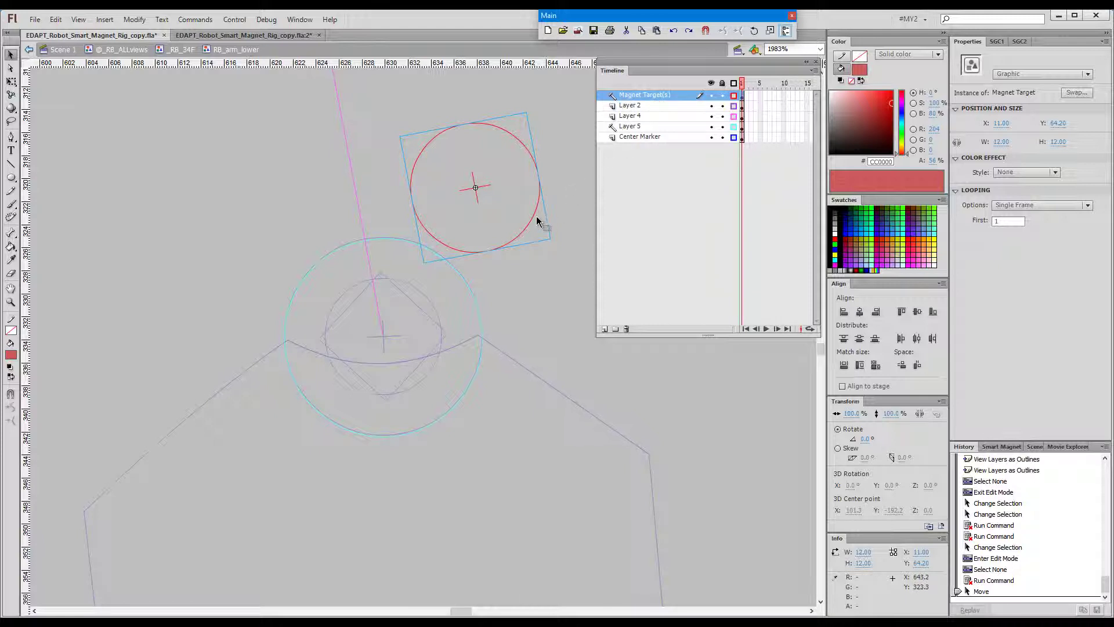
pyautogui.moveTo(534, 219); pyautogui.dragTo(445, 367)
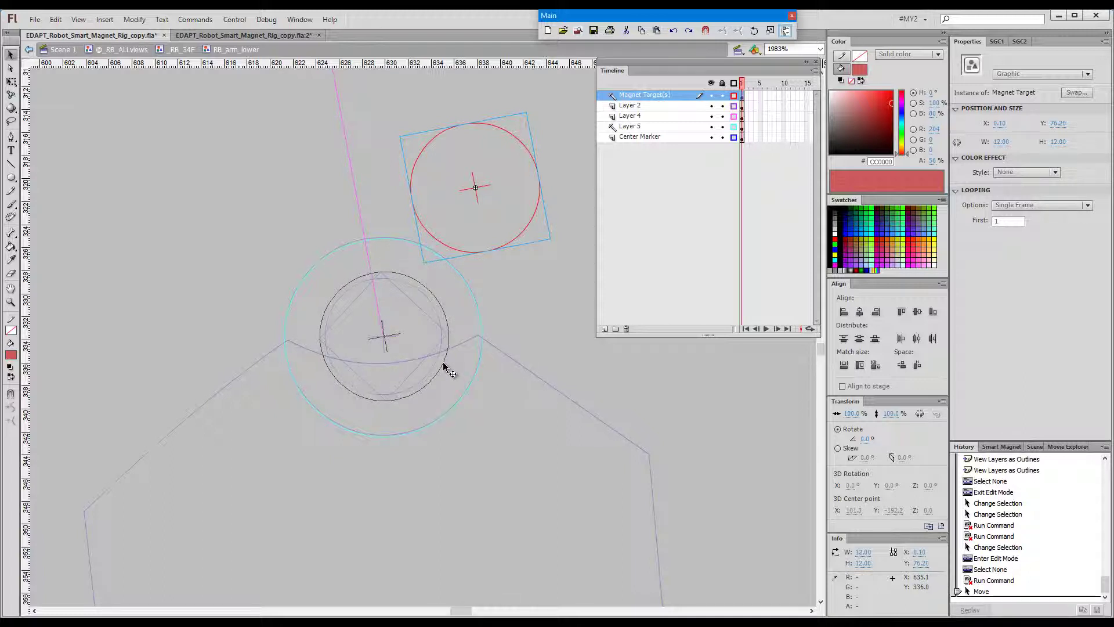
pyautogui.moveTo(444, 366); pyautogui.dragTo(442, 368)
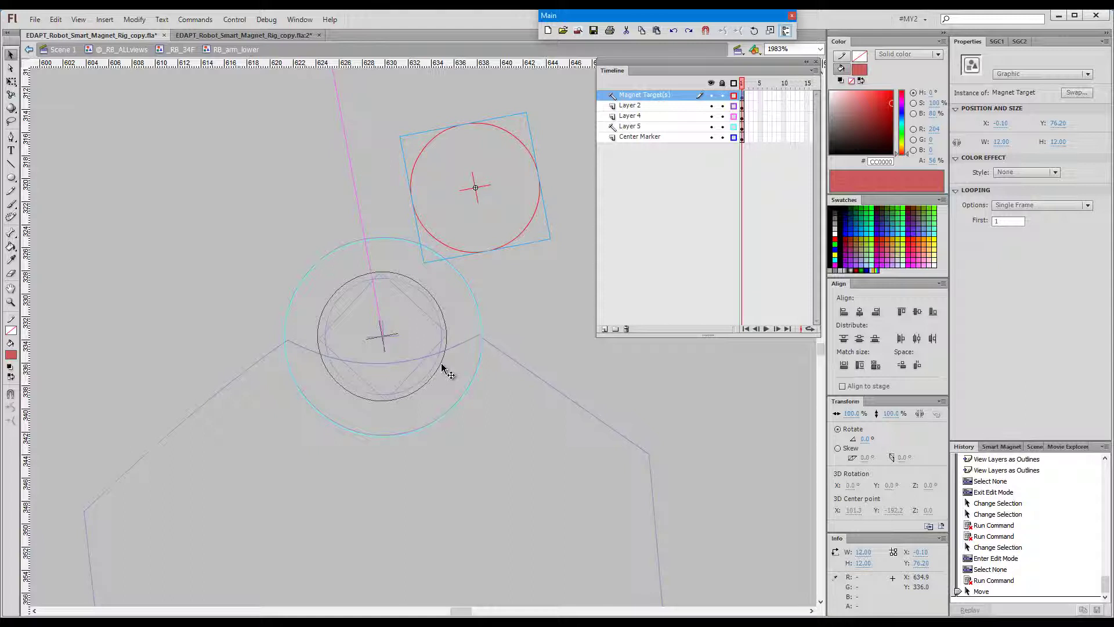
pyautogui.moveTo(442, 367); pyautogui.dragTo(456, 359)
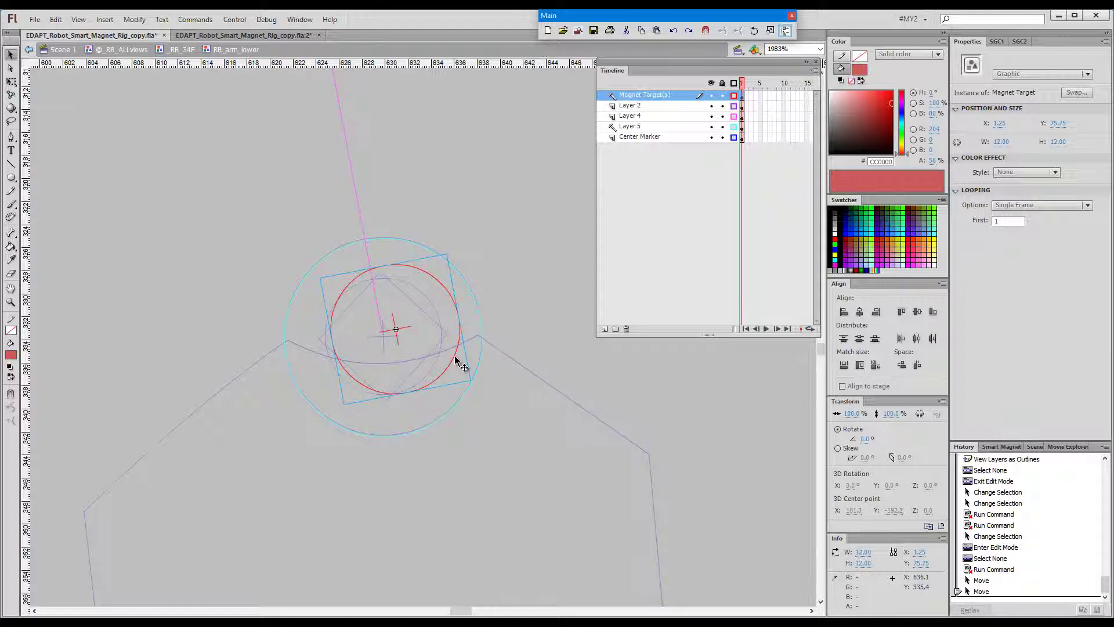
pyautogui.hotkey('ctrl', 'shift', 'm')
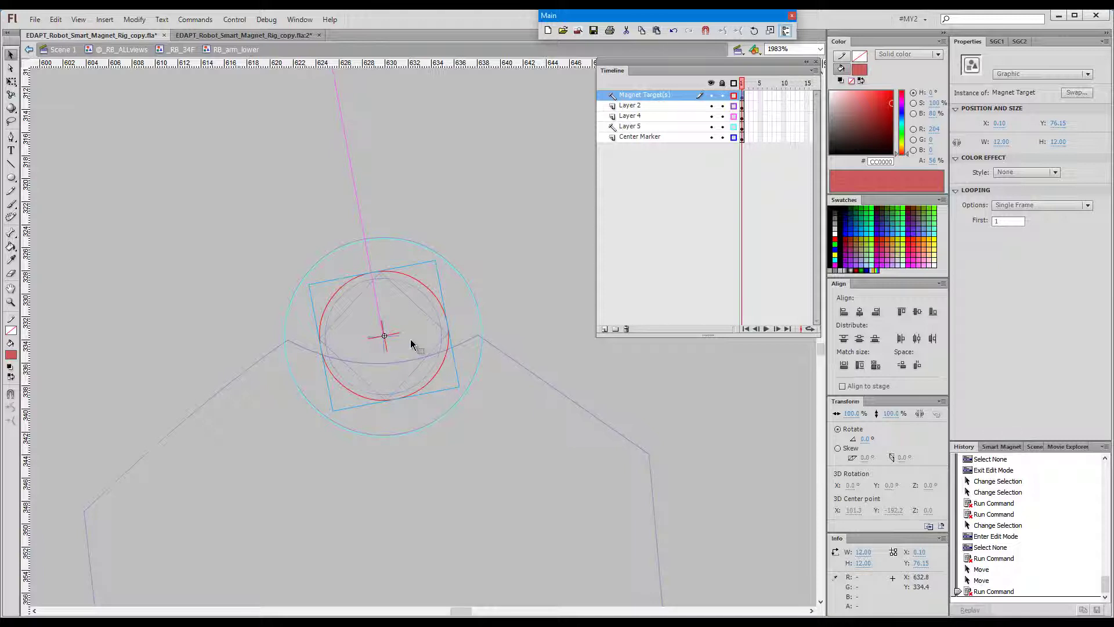
# - Back in the robot, turn off hand L outlines, drag the hand away, and snap it onto the wrist magnet
pyautogui.doubleClick(534, 258)
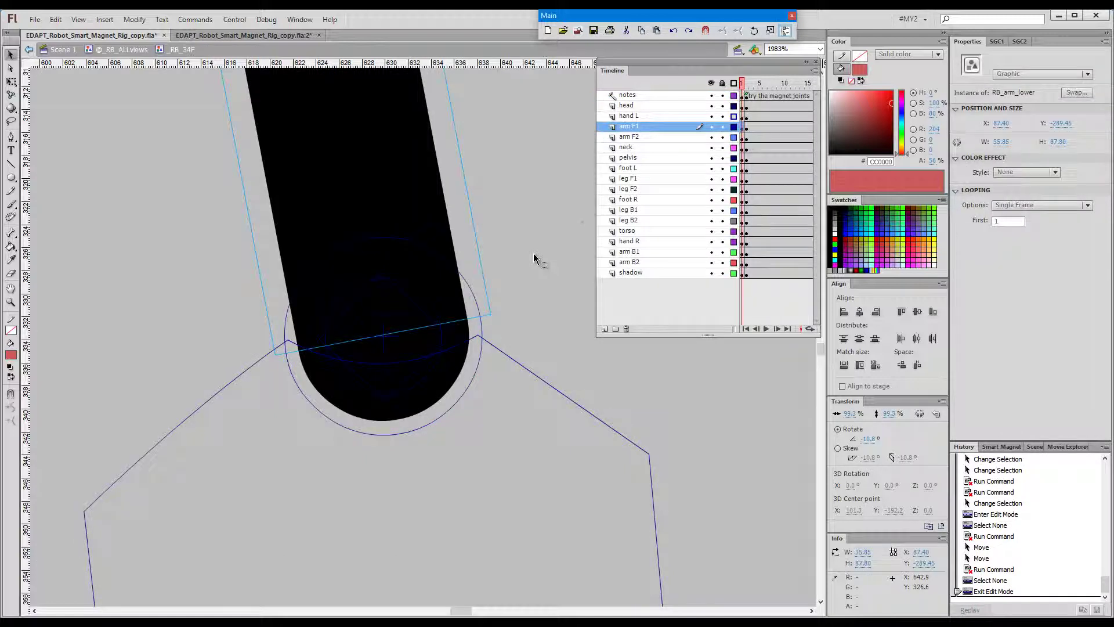
pyautogui.click(733, 115)
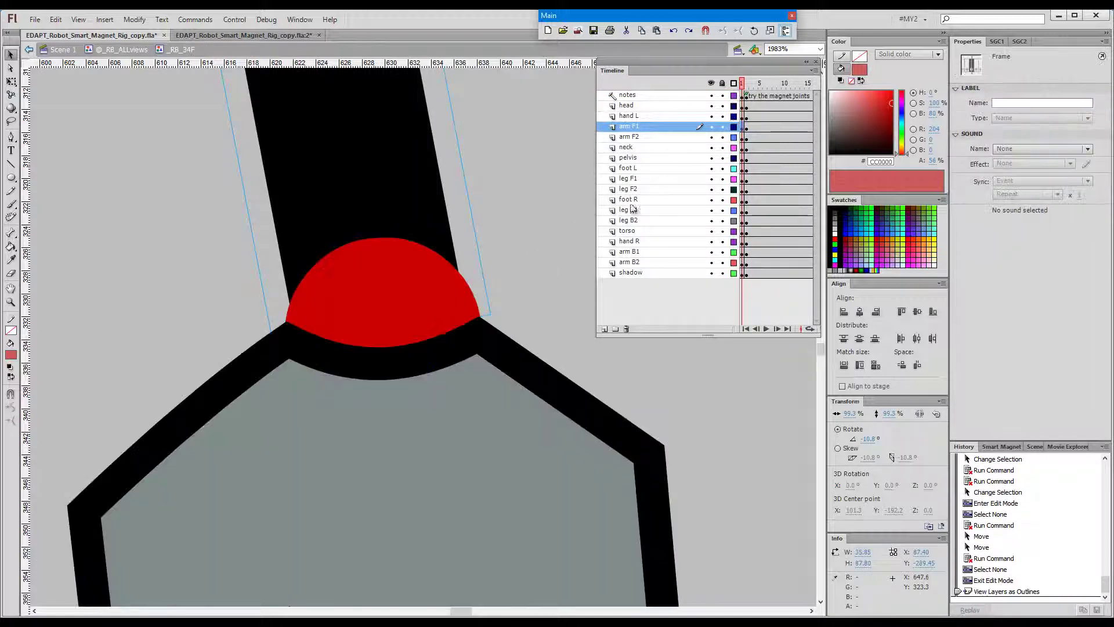
pyautogui.hotkey('ctrl', '-')
pyautogui.hotkey('ctrl', '-')
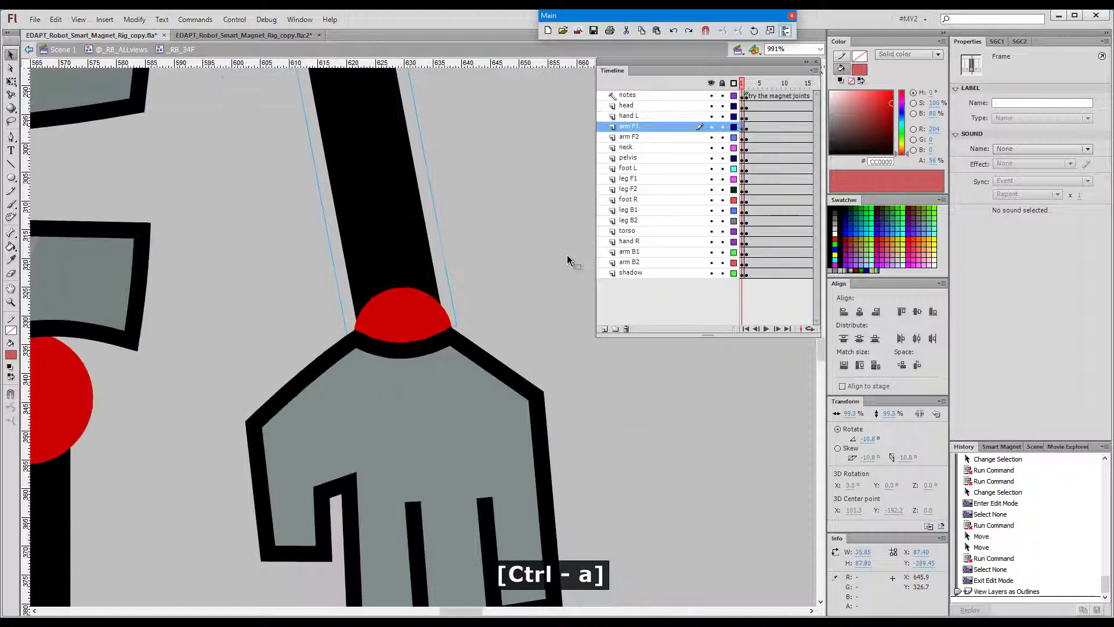
pyautogui.hotkey('ctrl', 'shift', 'a')
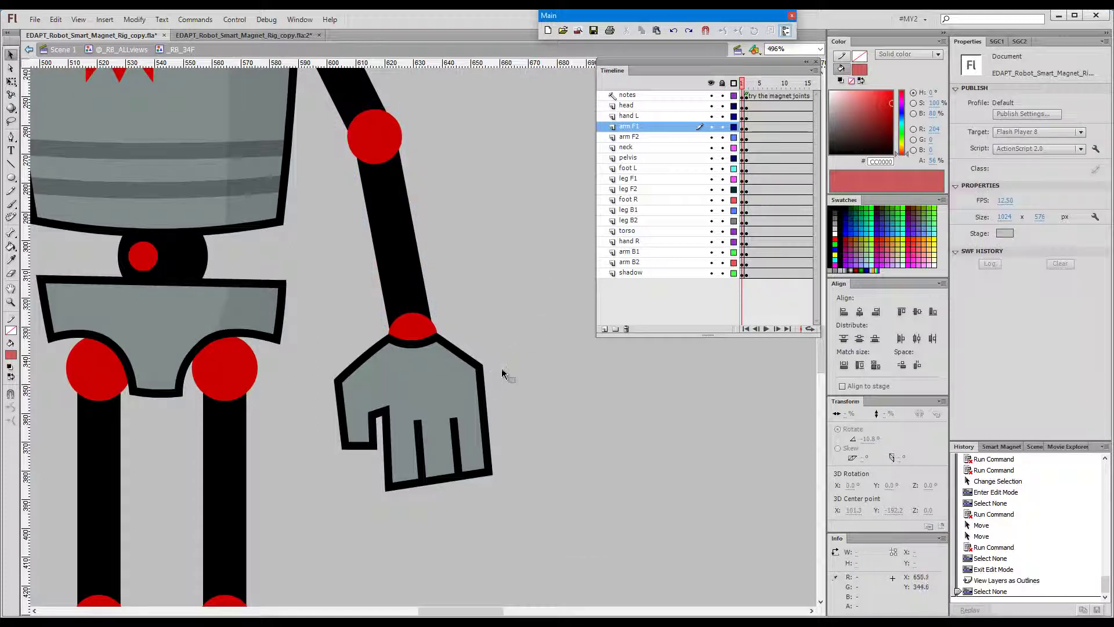
pyautogui.moveTo(464, 401); pyautogui.dragTo(509, 432)
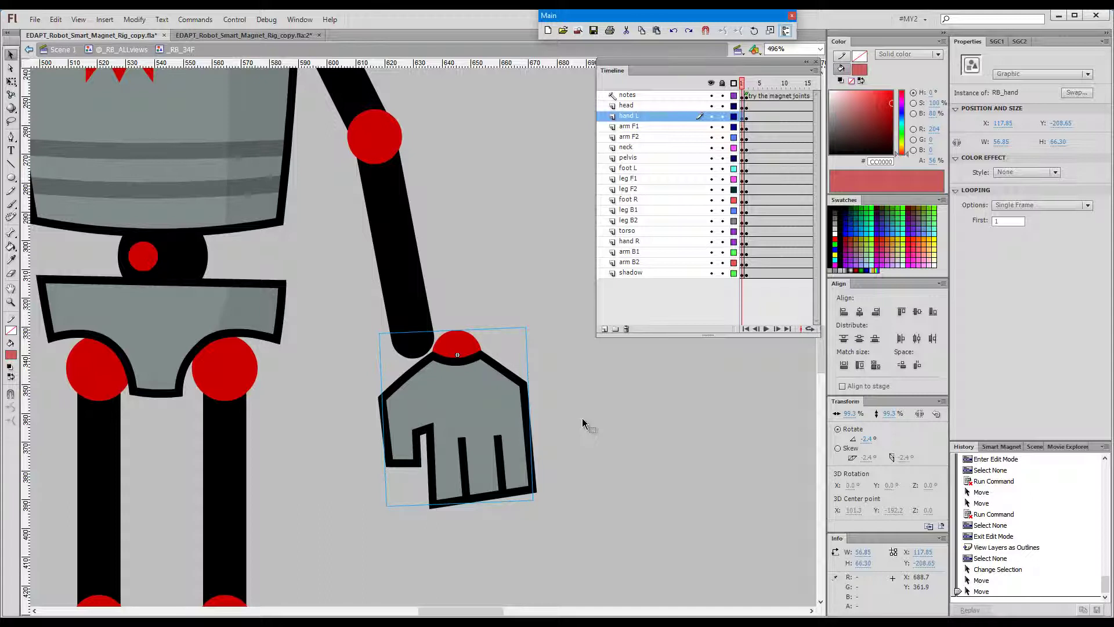
pyautogui.hotkey('ctrl', 'shift', 'm')
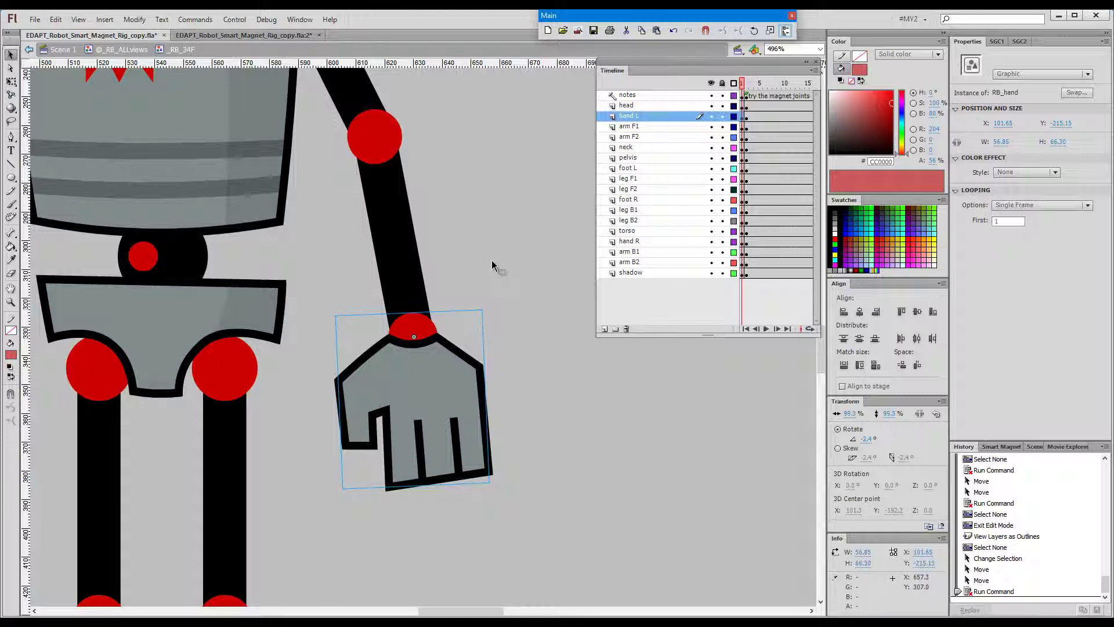
# - Pull the forearm off, then snap RB_arm_lower back onto its elbow joint at X 87.40, Y -289.45
pyautogui.moveTo(394, 241); pyautogui.dragTo(463, 250)
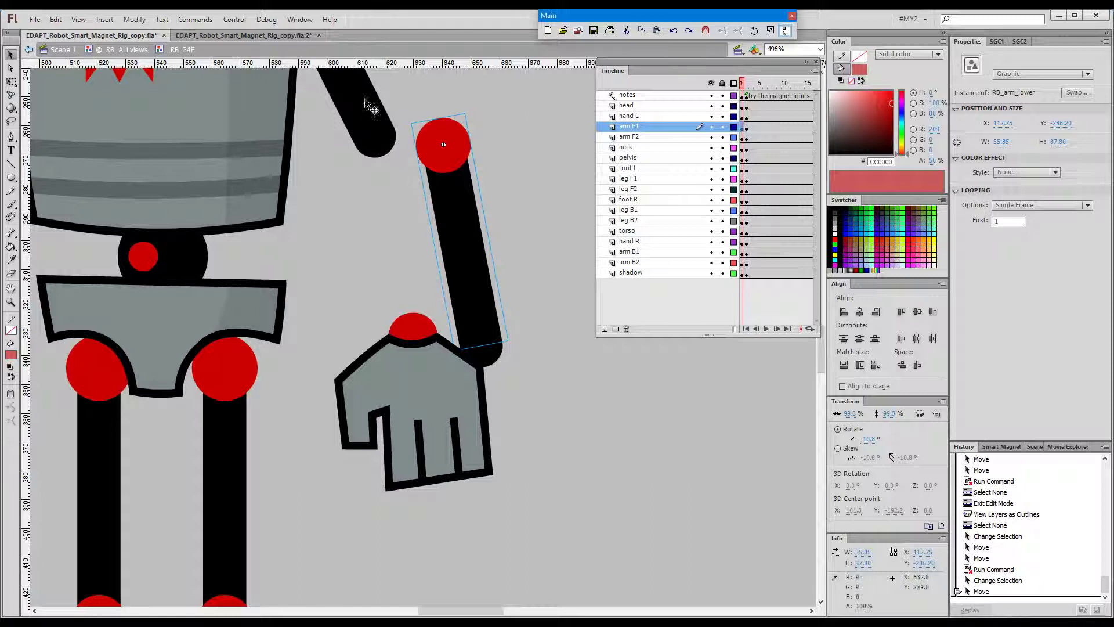
pyautogui.doubleClick(361, 135)
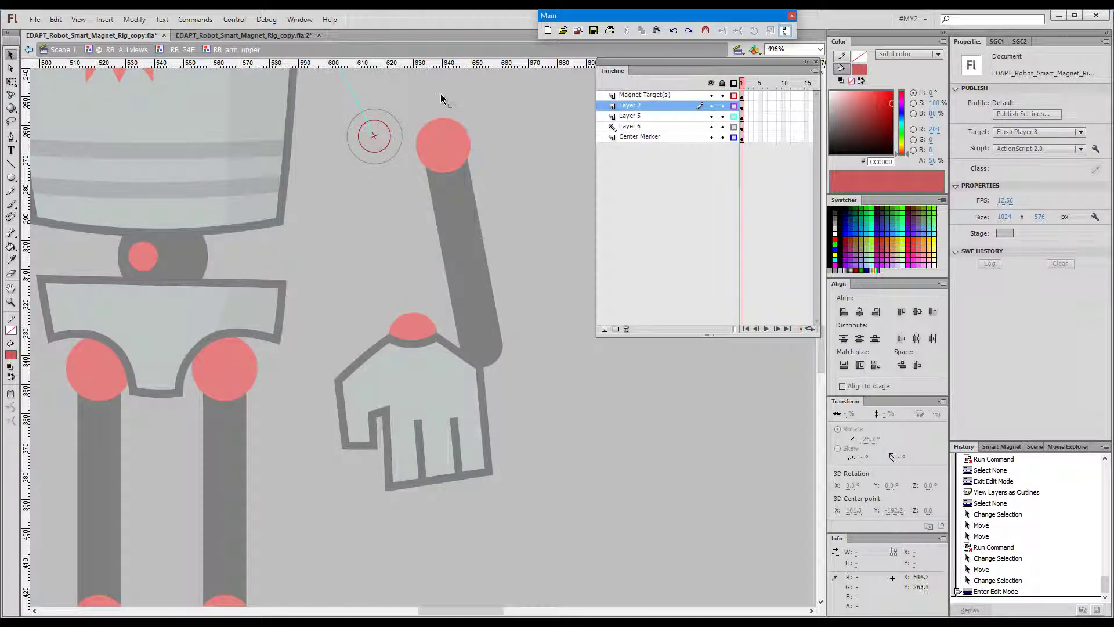
pyautogui.doubleClick(387, 210)
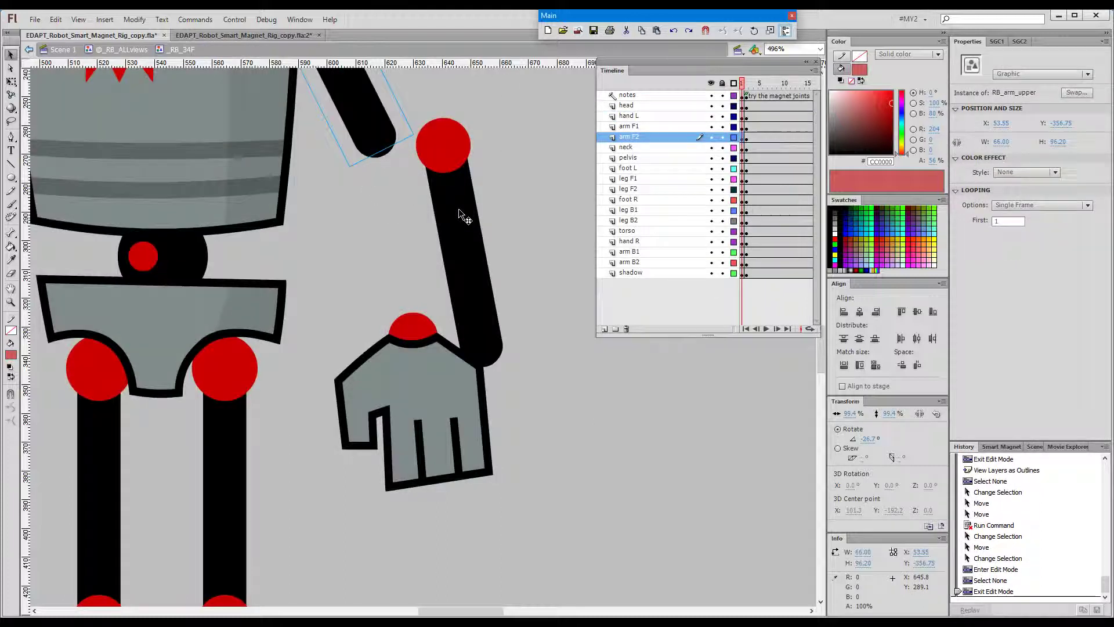
pyautogui.click(458, 208)
pyautogui.hotkey('ctrl', 'shift', 'm')
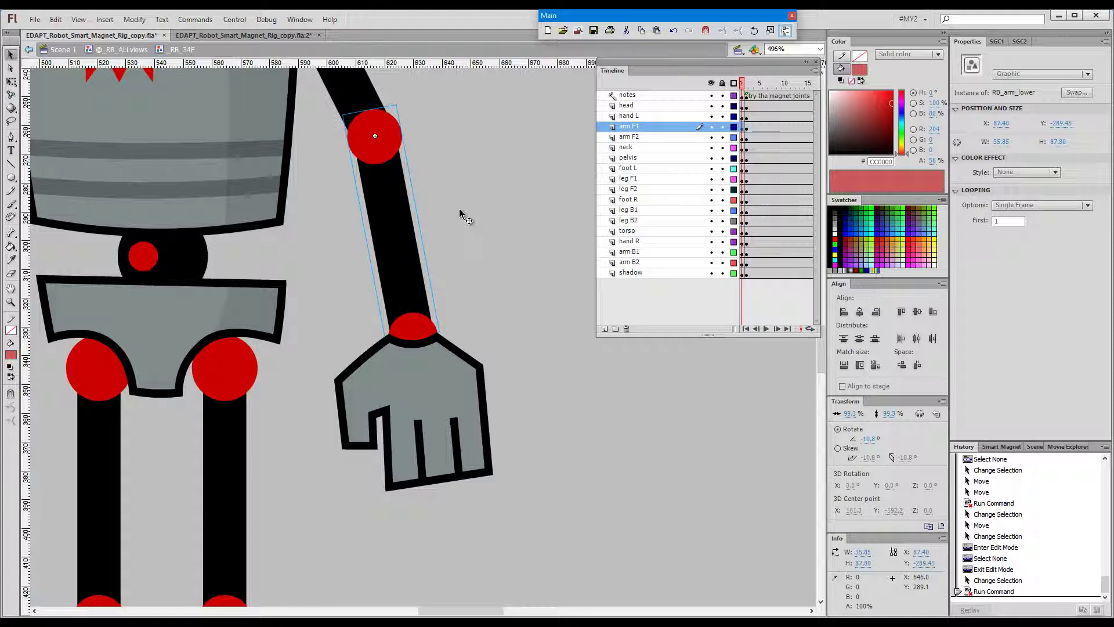
pyautogui.press('space')
pyautogui.moveTo(467, 182); pyautogui.dragTo(507, 243)
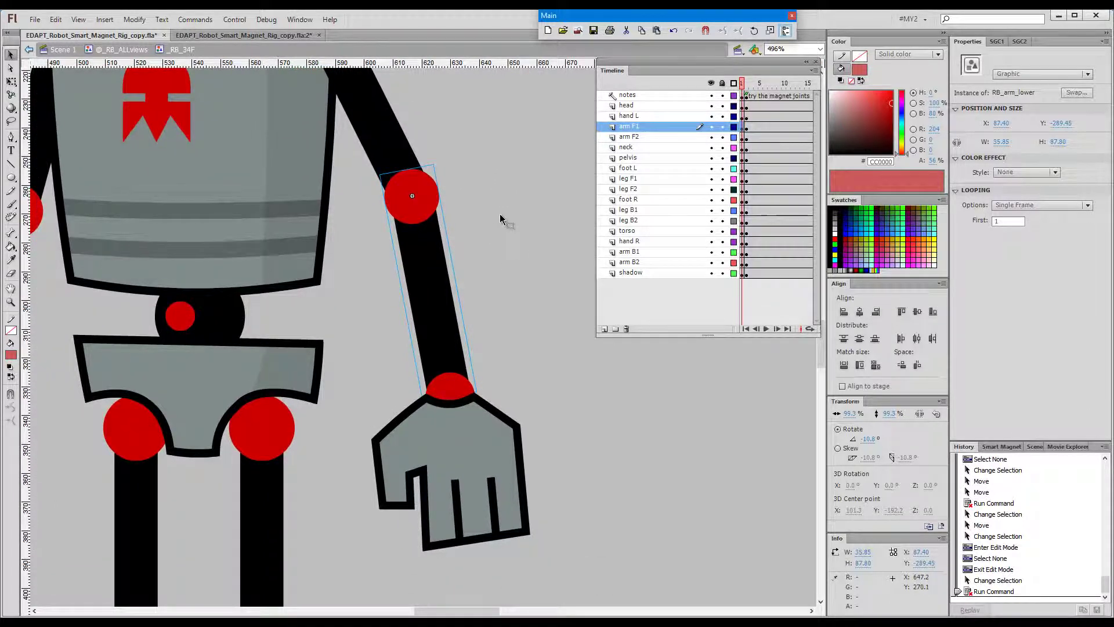
pyautogui.press('space')
pyautogui.moveTo(465, 129); pyautogui.dragTo(611, 330)
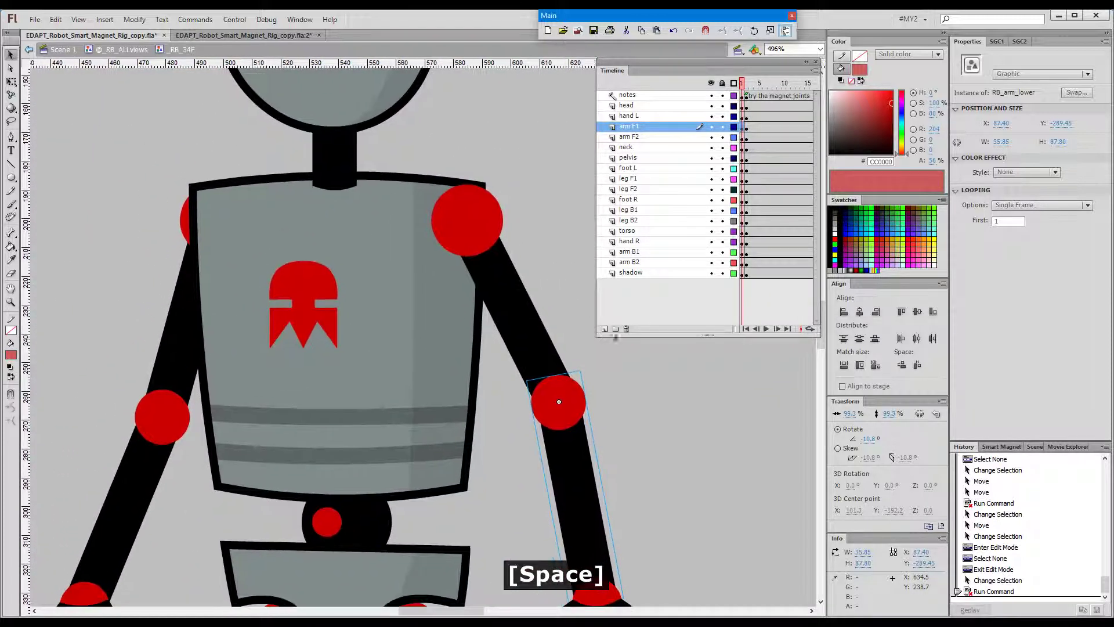
# - Inside RB_torso, open the neck Magnet Target symbol and add a new layer with a keyframe on frame 2
pyautogui.doubleClick(397, 380)
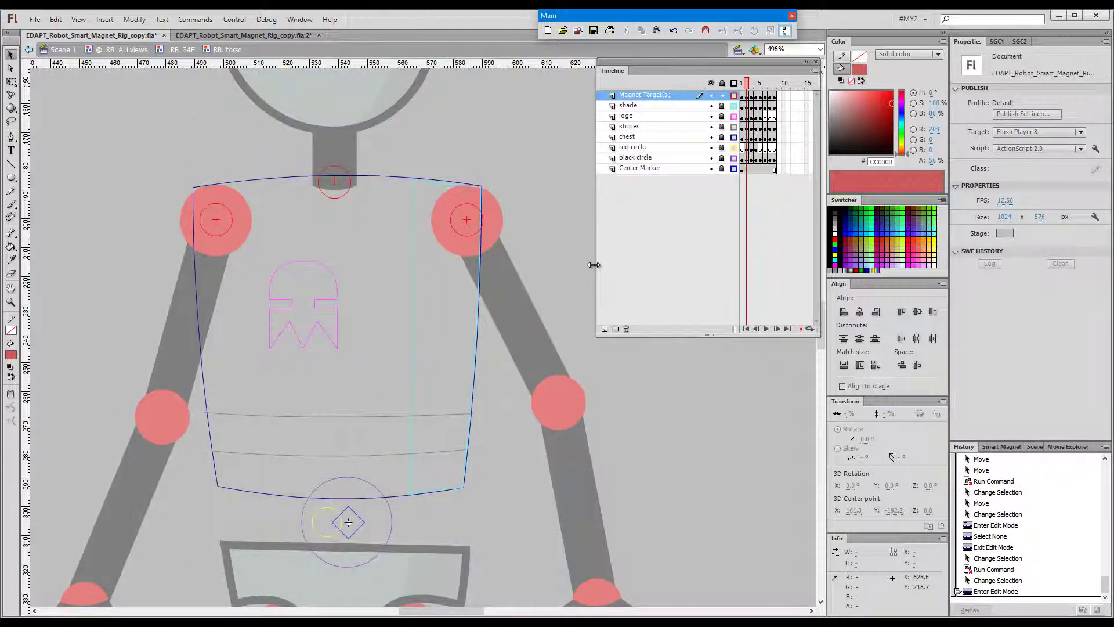
pyautogui.click(343, 199)
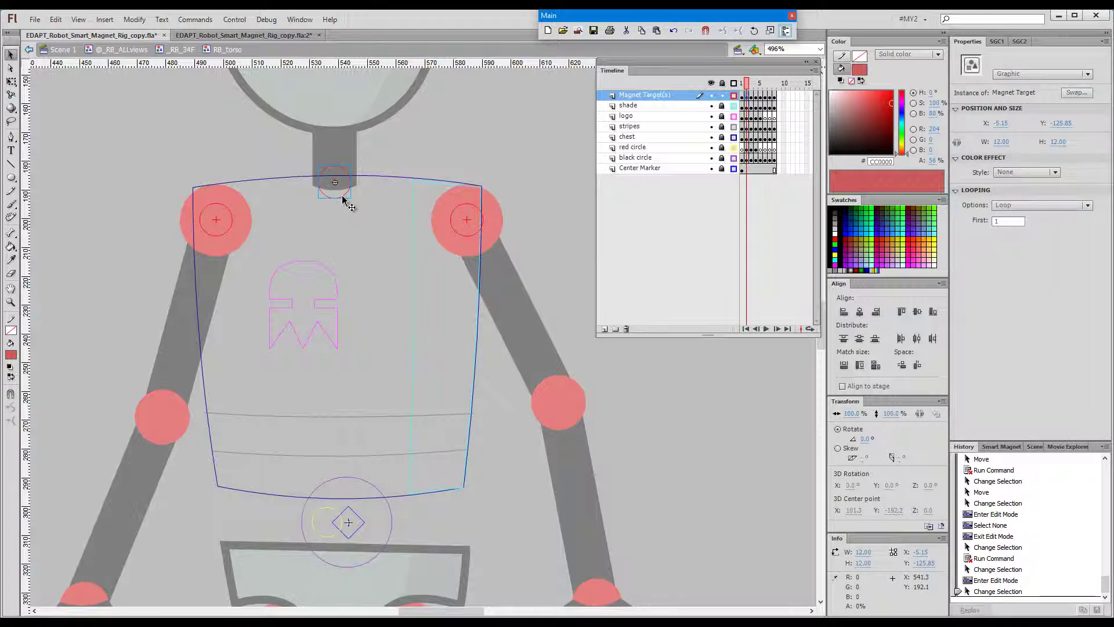
pyautogui.doubleClick(343, 198)
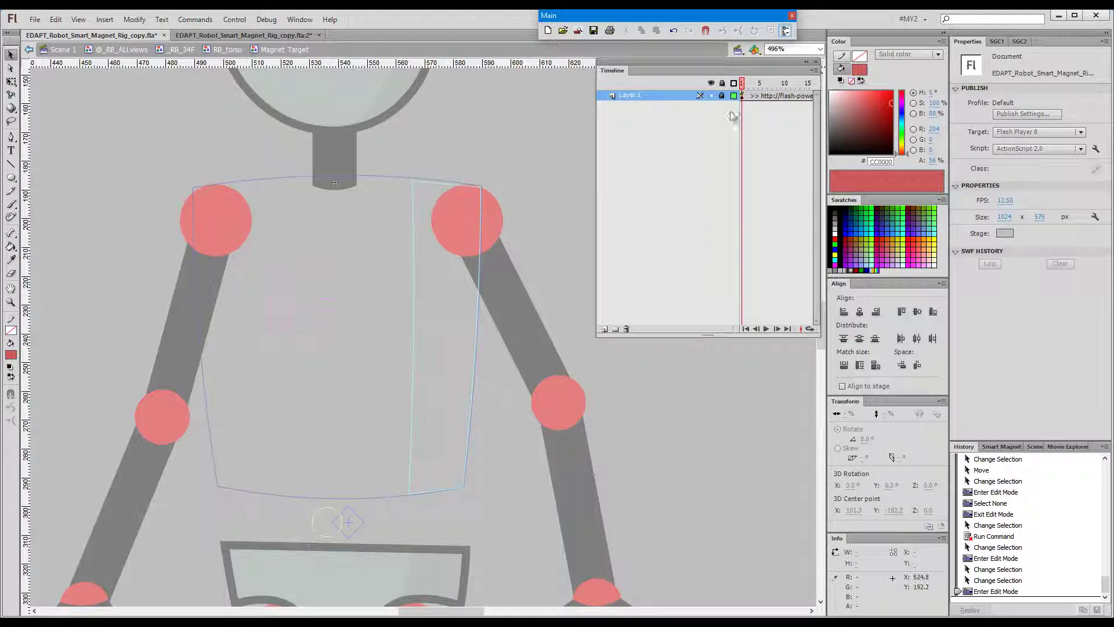
pyautogui.click(733, 95)
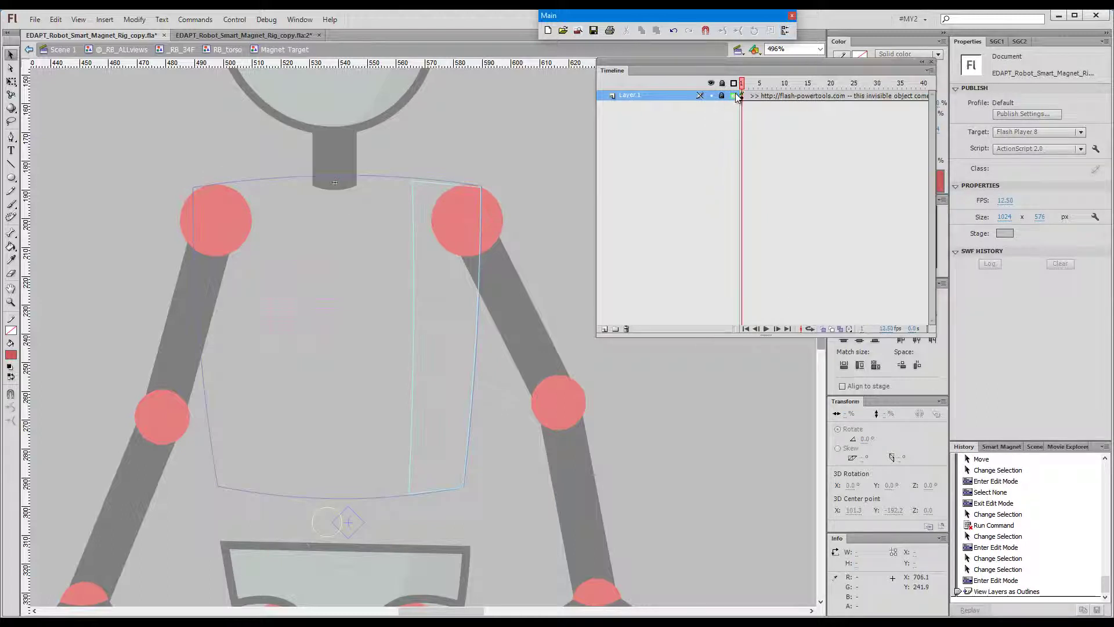
pyautogui.moveTo(745, 86); pyautogui.dragTo(630, 87)
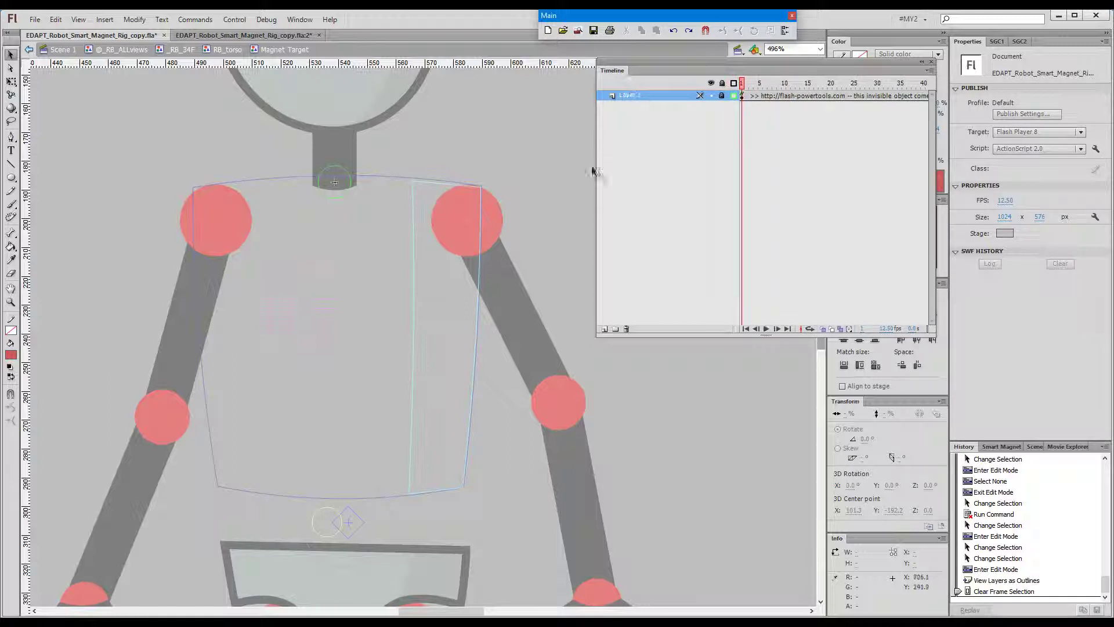
pyautogui.click(604, 329)
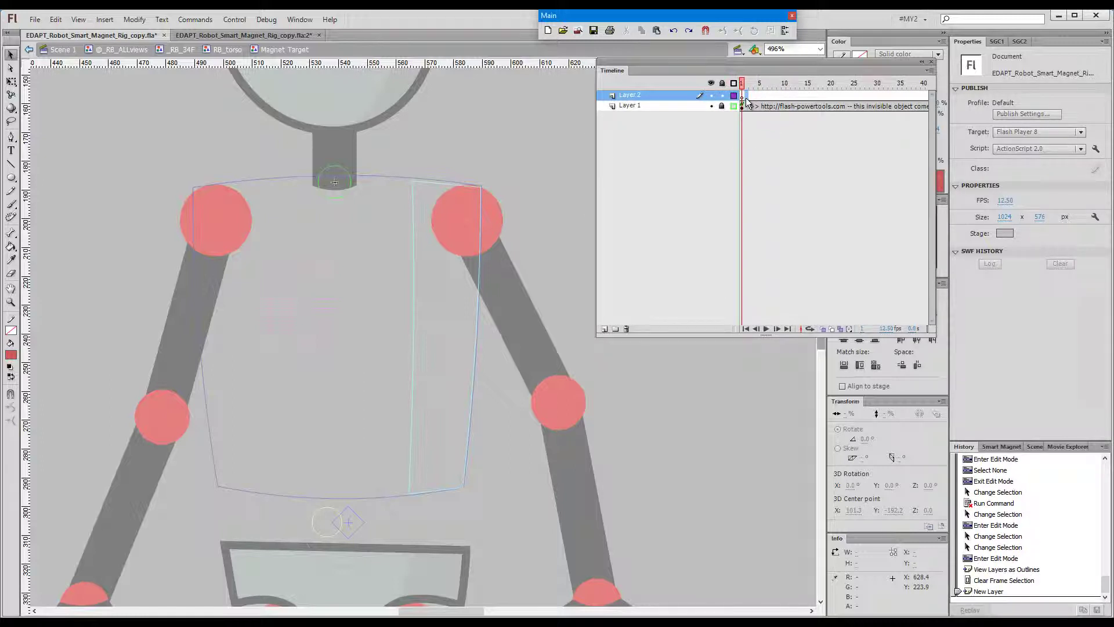
pyautogui.click(749, 95)
pyautogui.click(738, 98)
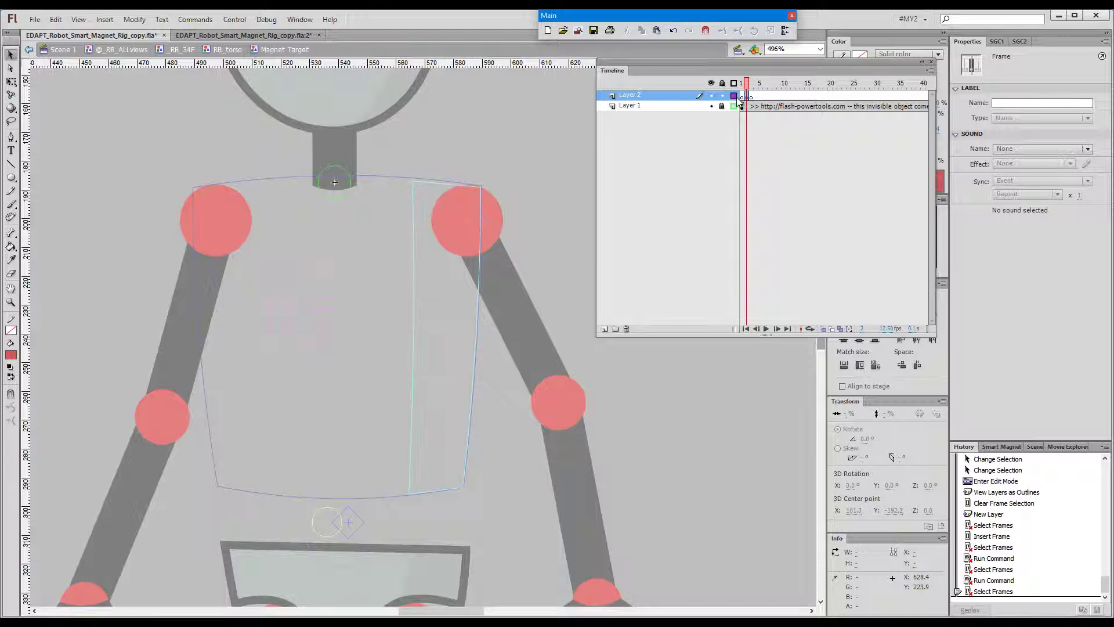
# - Type a red letter 'n' on the new layer and position it over the neck
pyautogui.press('t')
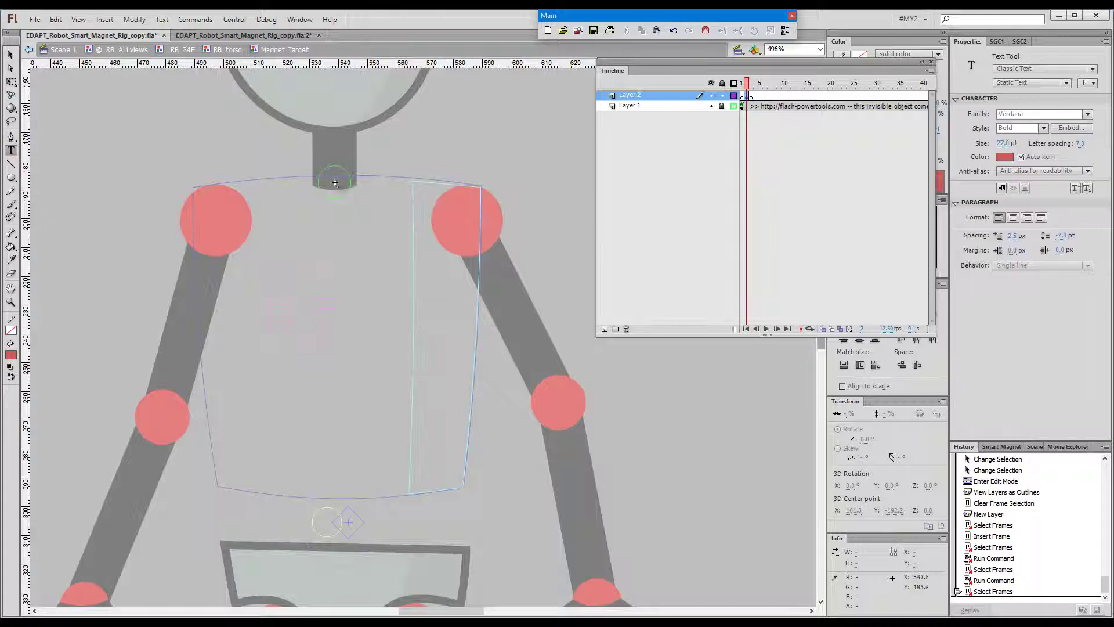
pyautogui.hotkey('ctrl', 'space')
pyautogui.click(336, 180)
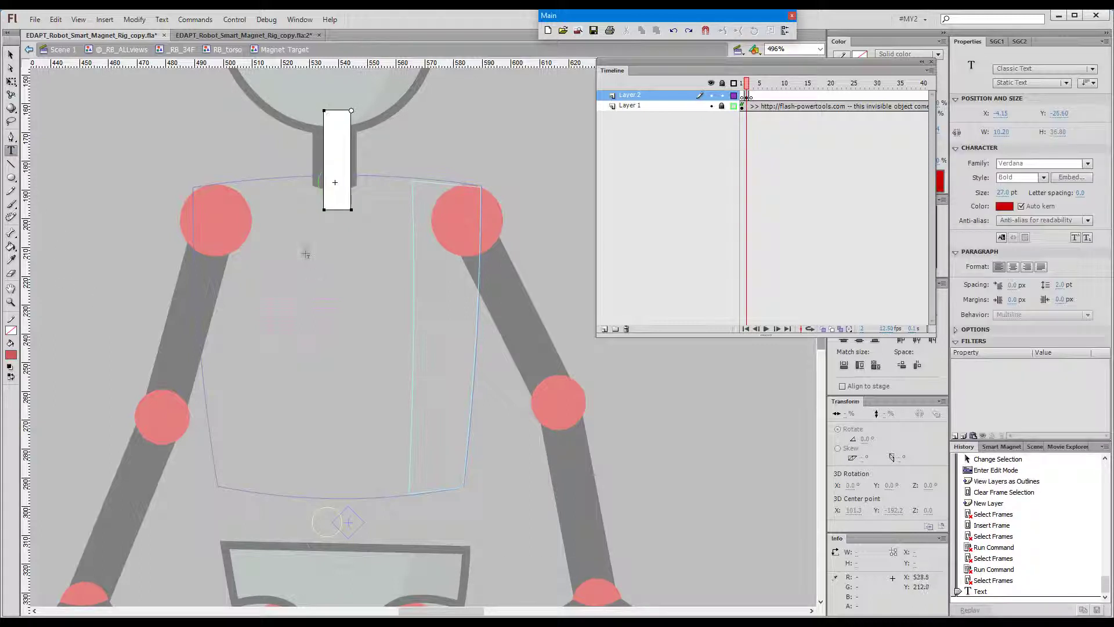
pyautogui.write('n')
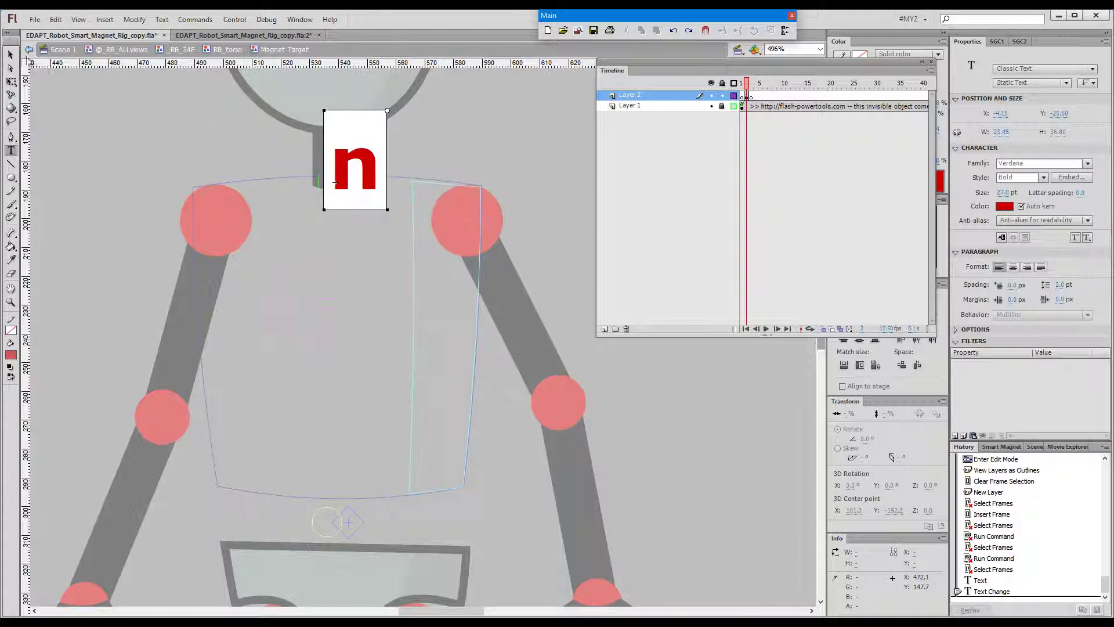
pyautogui.click(11, 55)
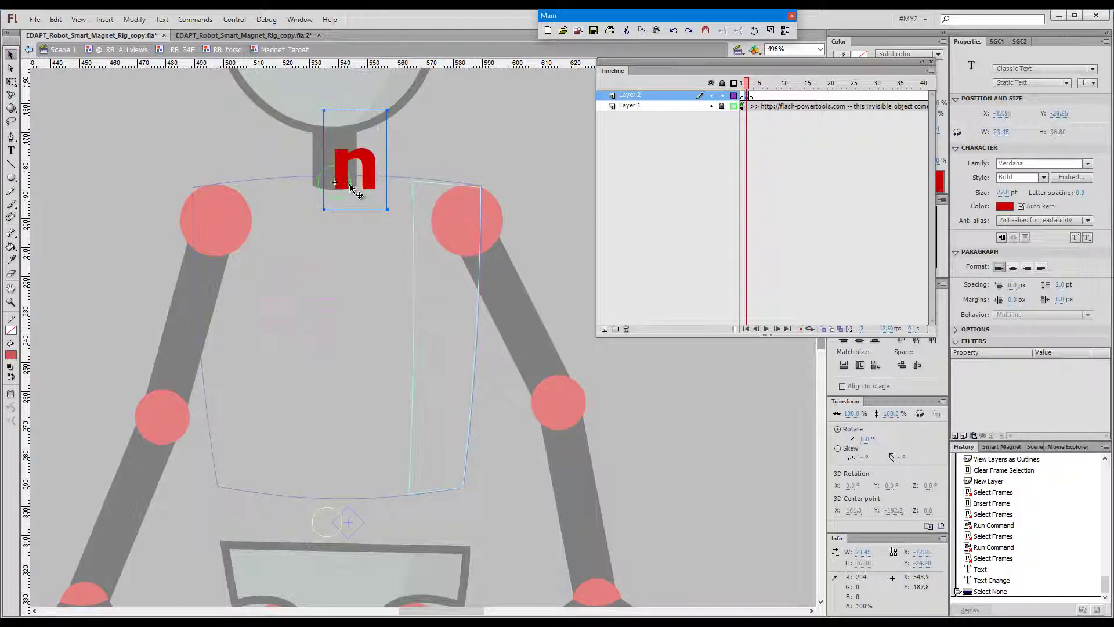
pyautogui.moveTo(357, 185); pyautogui.dragTo(333, 190)
# - Set the neck target instance to show its 'n' frame 2, then open the EDAPT Control Panel with Alt+F1
pyautogui.doubleClick(325, 228)
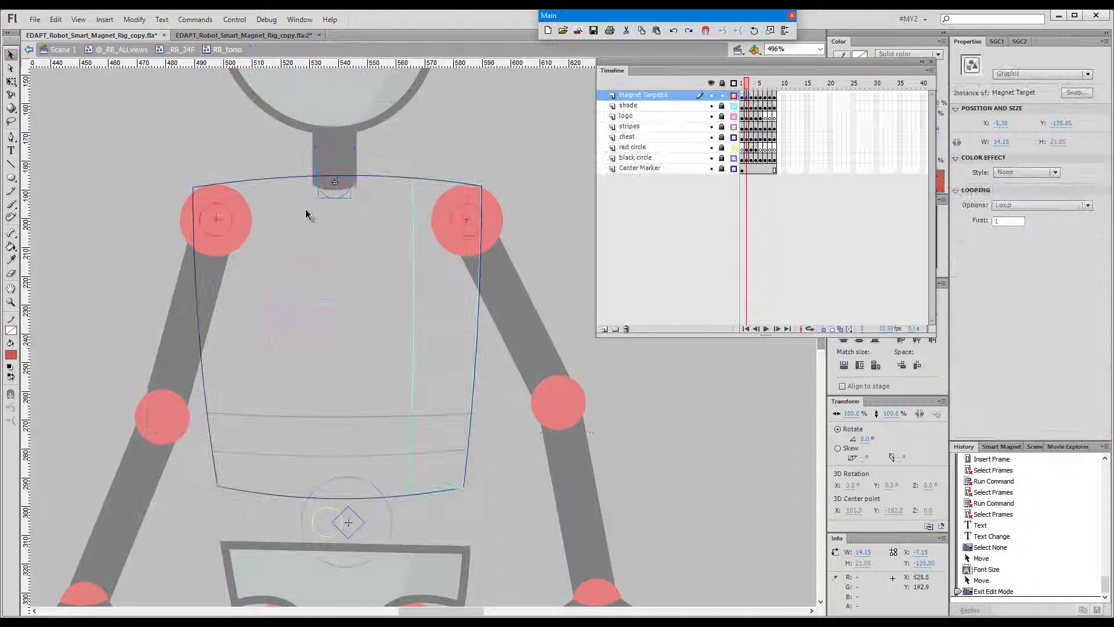
pyautogui.click(346, 146)
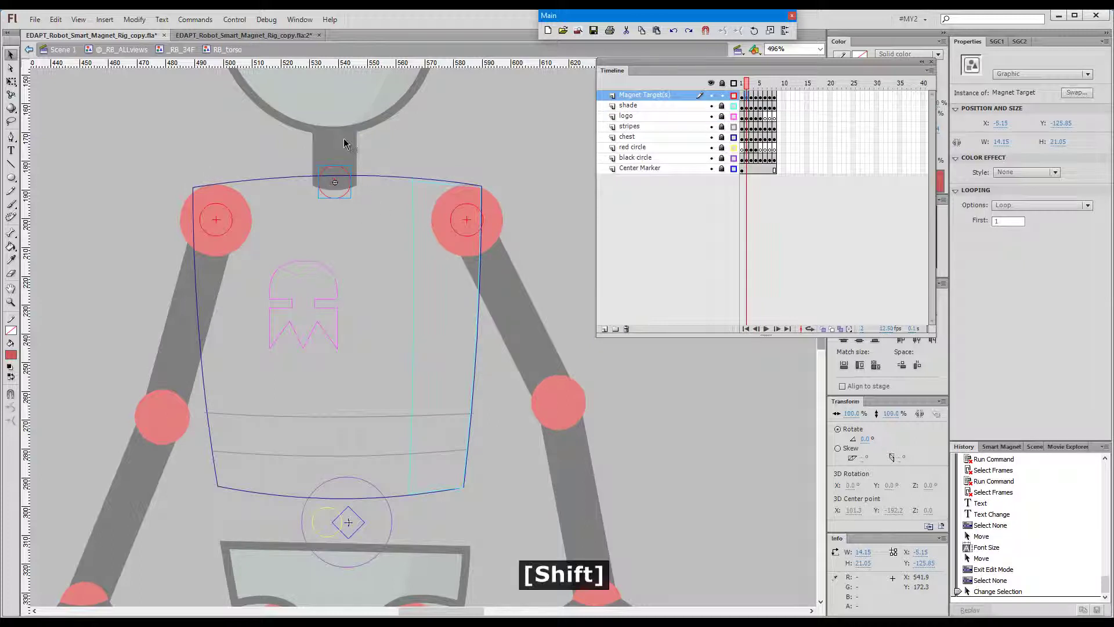
pyautogui.hotkey('shift', '.')
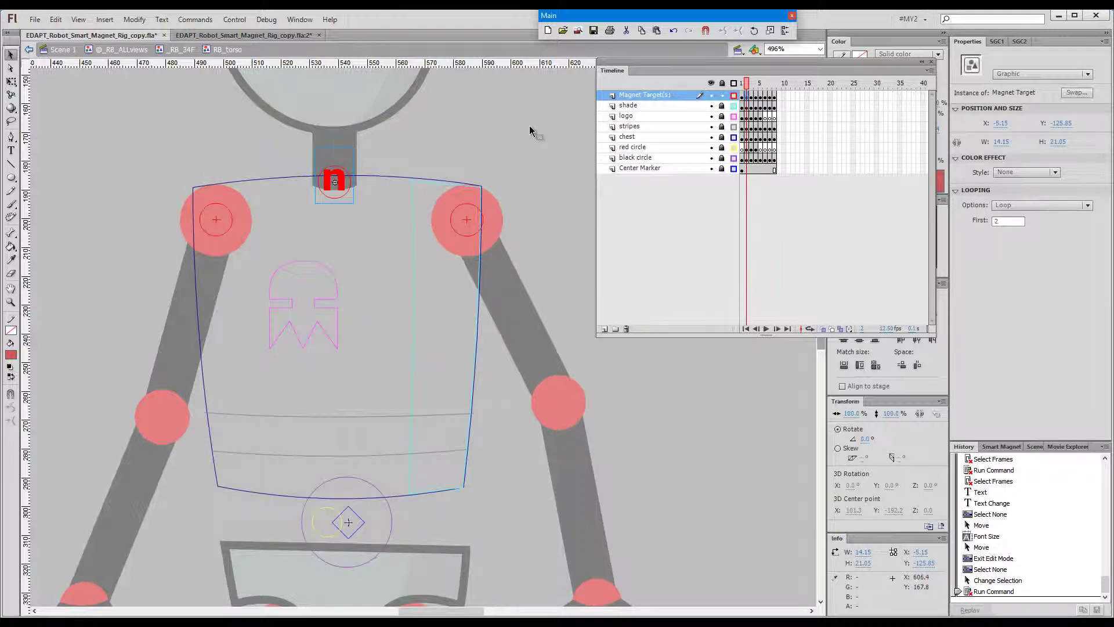
pyautogui.moveTo(383, 166); pyautogui.dragTo(580, 298)
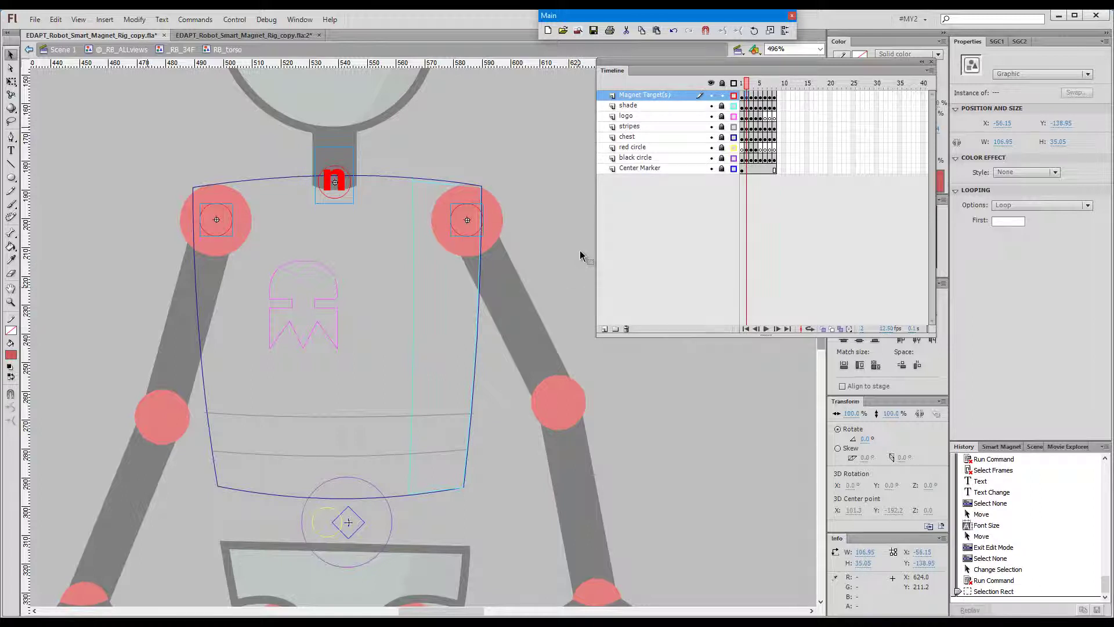
pyautogui.click(513, 165)
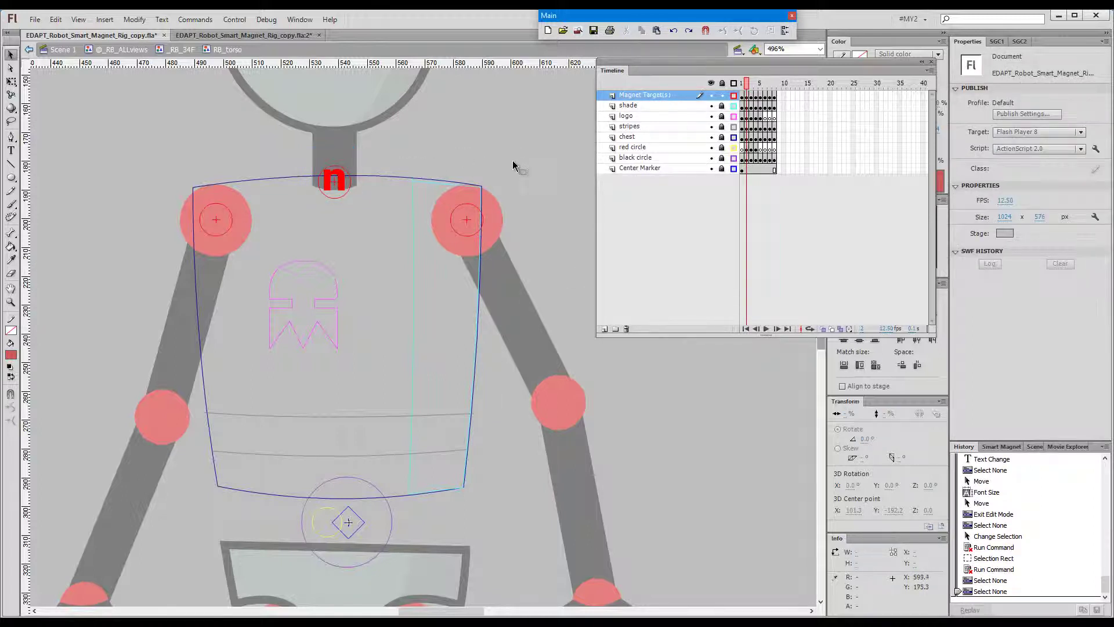
pyautogui.click(514, 189)
pyautogui.click(431, 211)
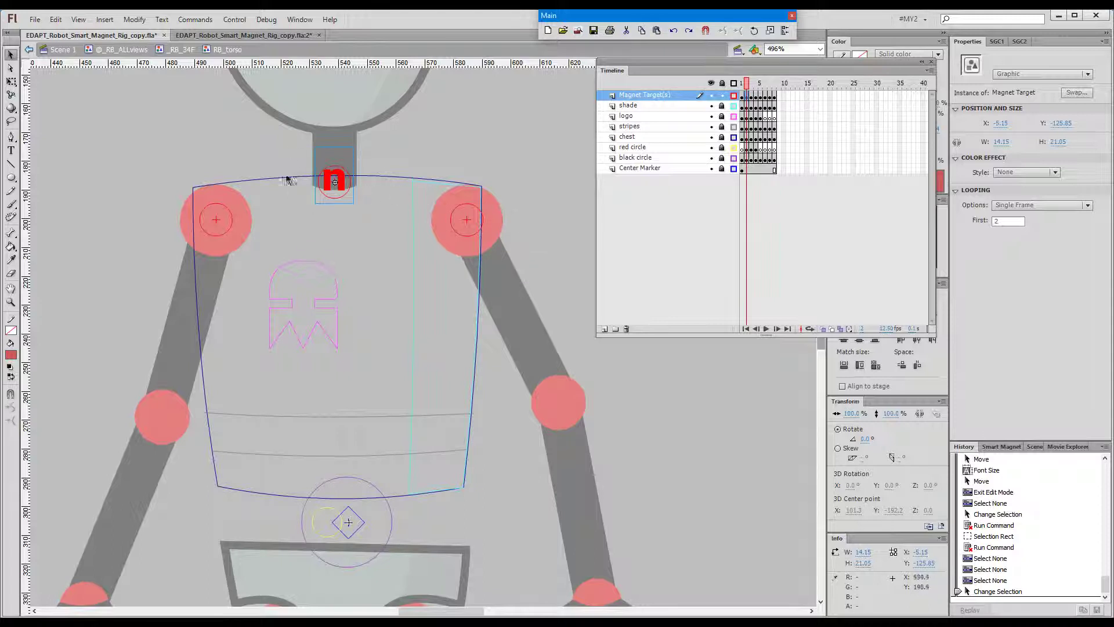
pyautogui.hotkey('shift', '`')
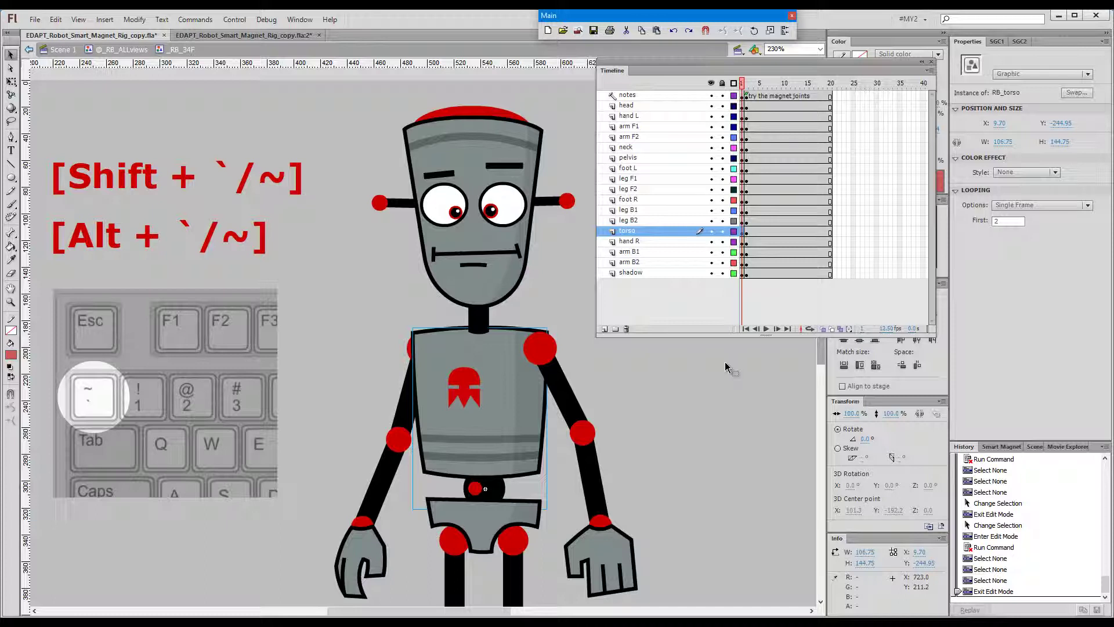
pyautogui.hotkey('alt', 'F1')
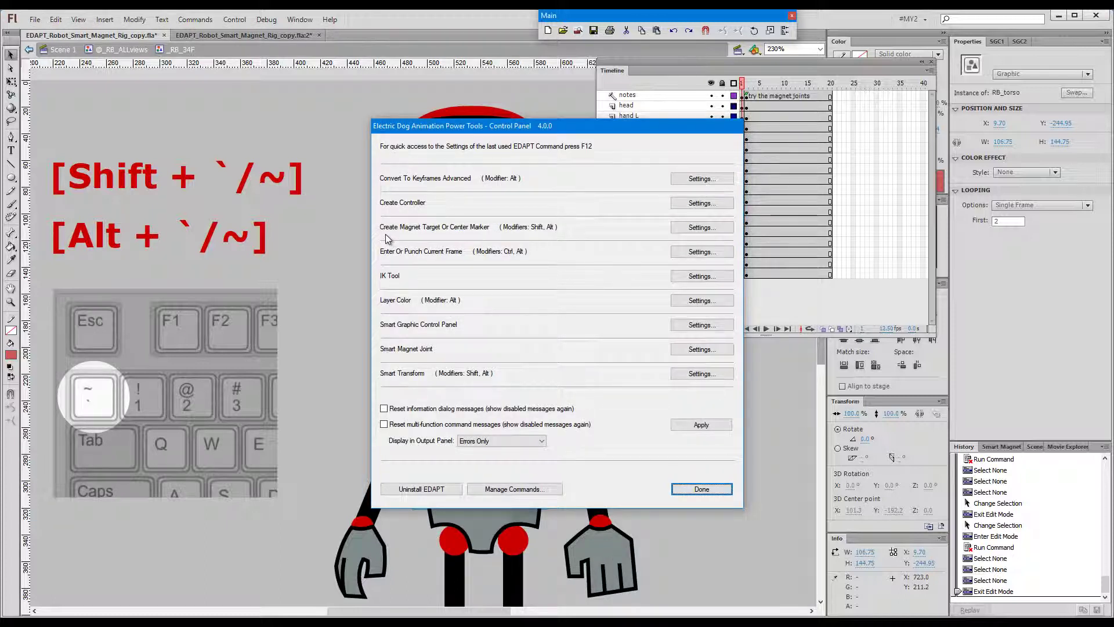
# - Review the Create Magnet Target Or Center Marker settings, then cancel without changes and close the Control Panel
pyautogui.click(682, 230)
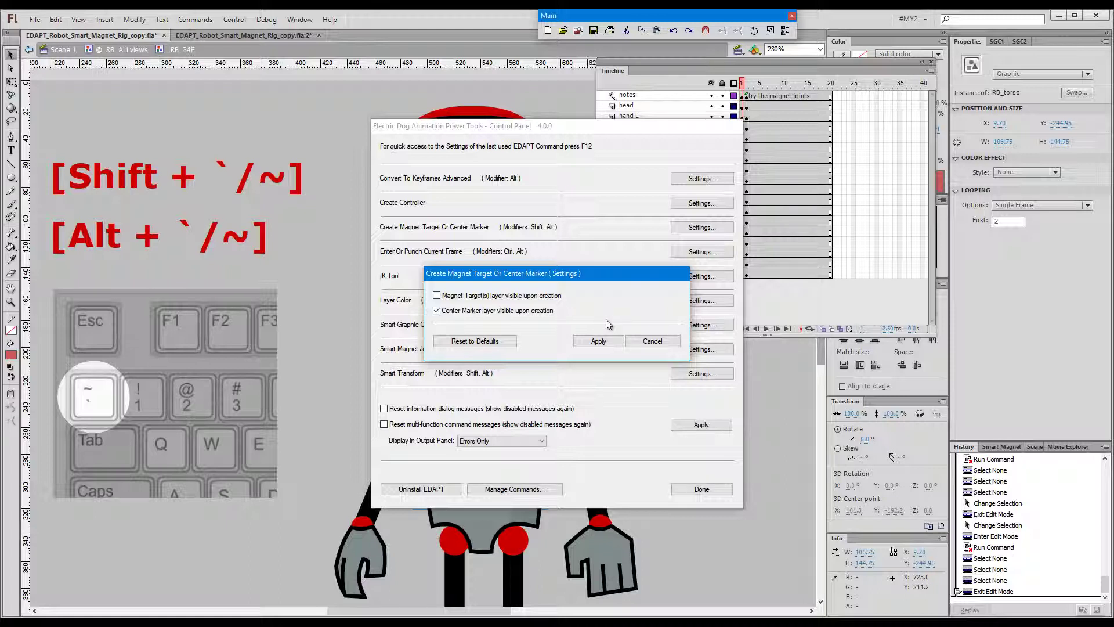
pyautogui.click(652, 342)
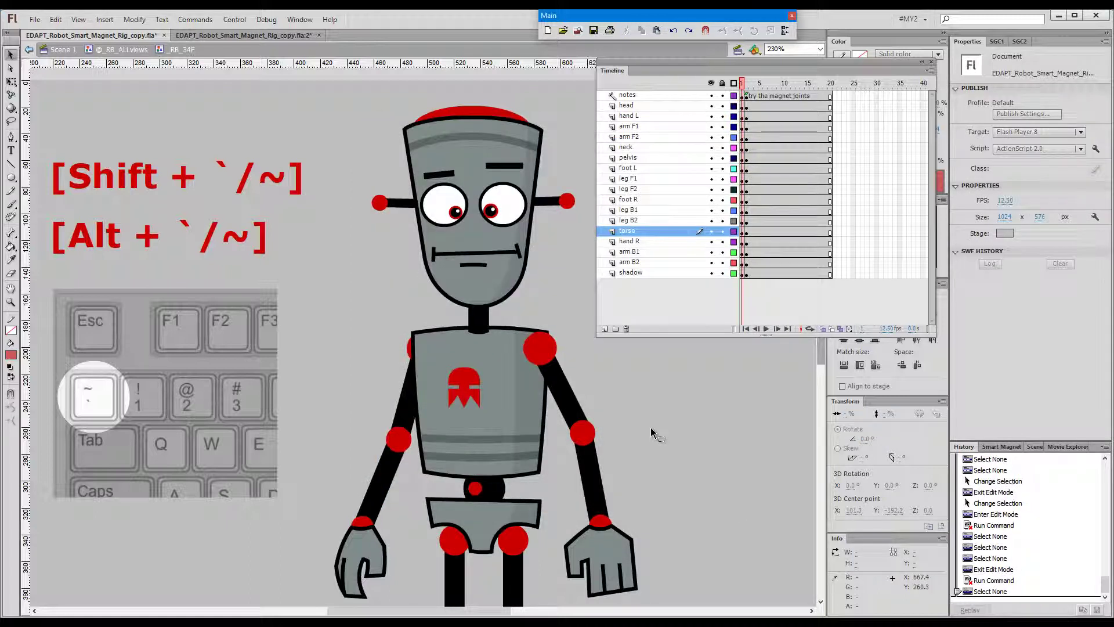